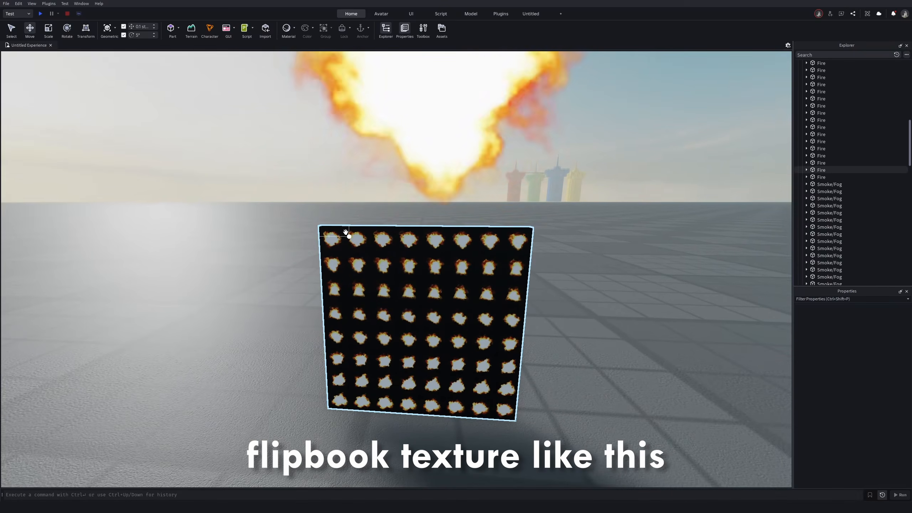
# Examine the flipbook texture panels and the fire, smoke and explosion emitters placed above them.
pyautogui.click(483, 271)
pyautogui.press('s')
pyautogui.moveTo(483, 271); pyautogui.dragTo(522, 285, button='right')
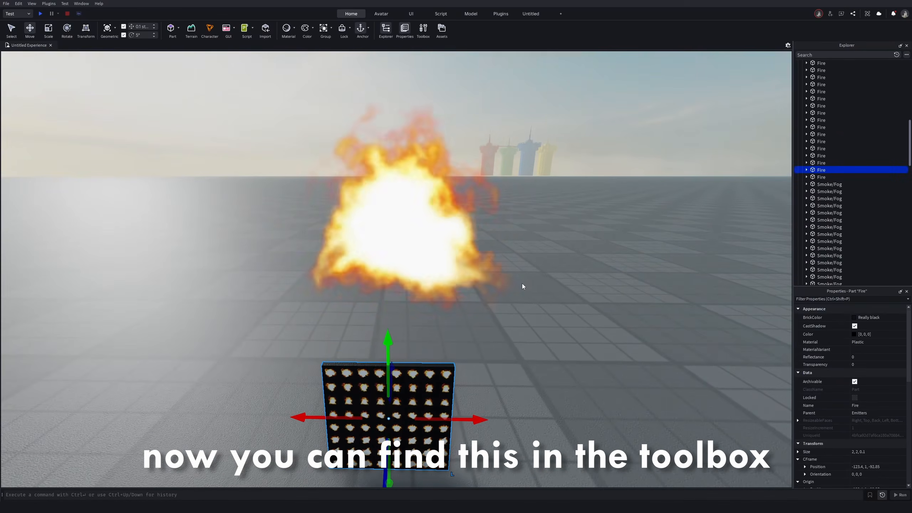
pyautogui.click(422, 31)
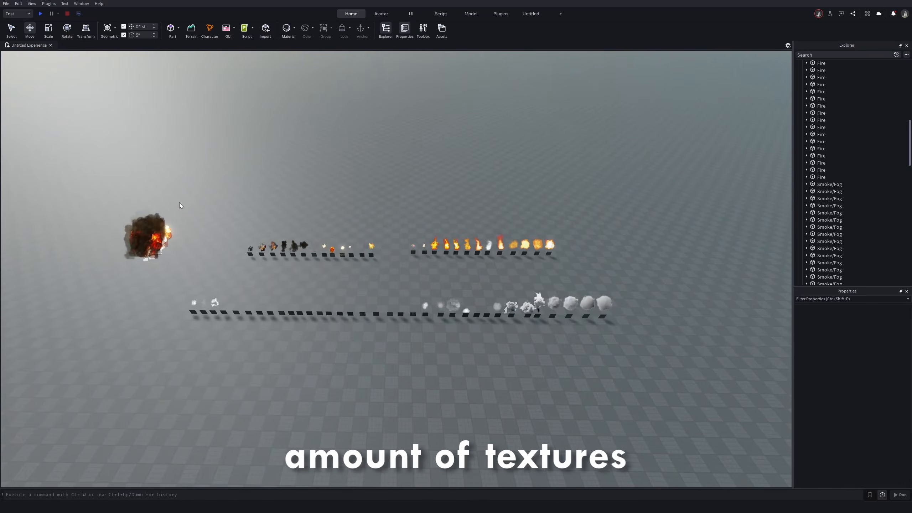
pyautogui.moveTo(180, 203); pyautogui.dragTo(712, 410)
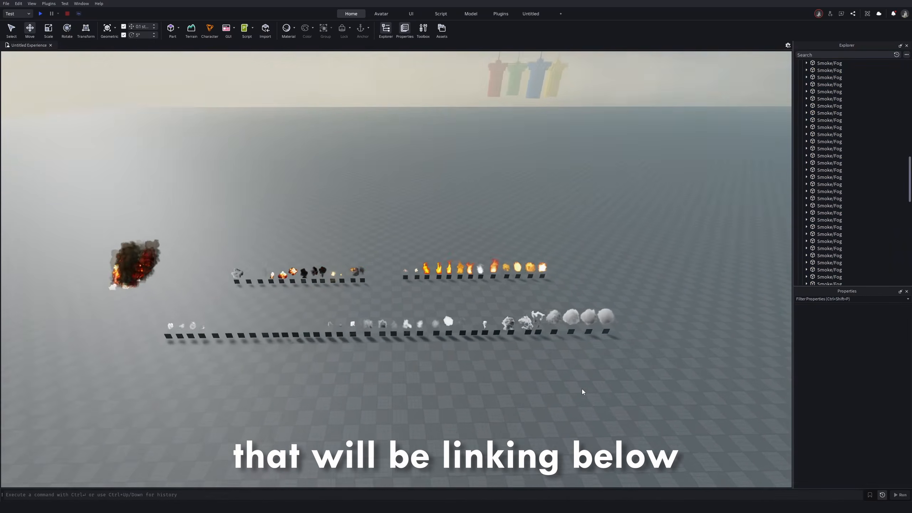
pyautogui.press('w')
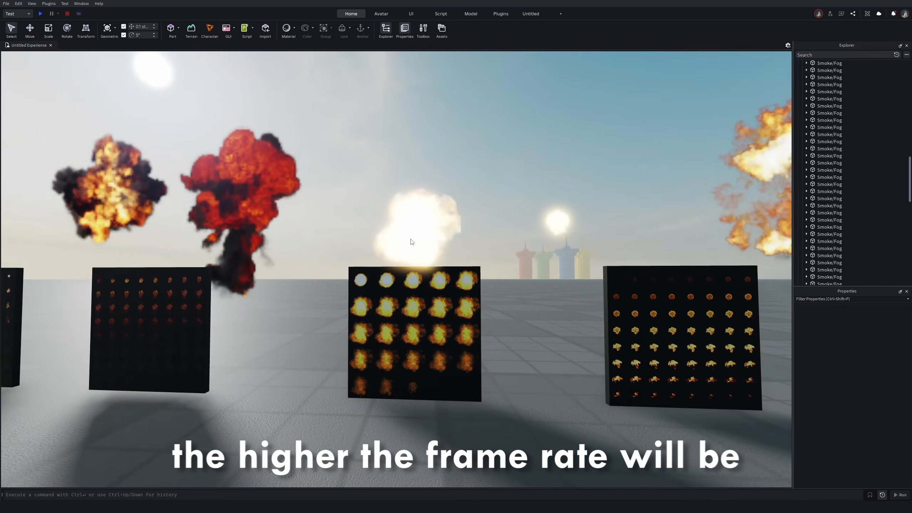
pyautogui.moveTo(417, 233); pyautogui.dragTo(421, 233, button='right')
pyautogui.press('a')
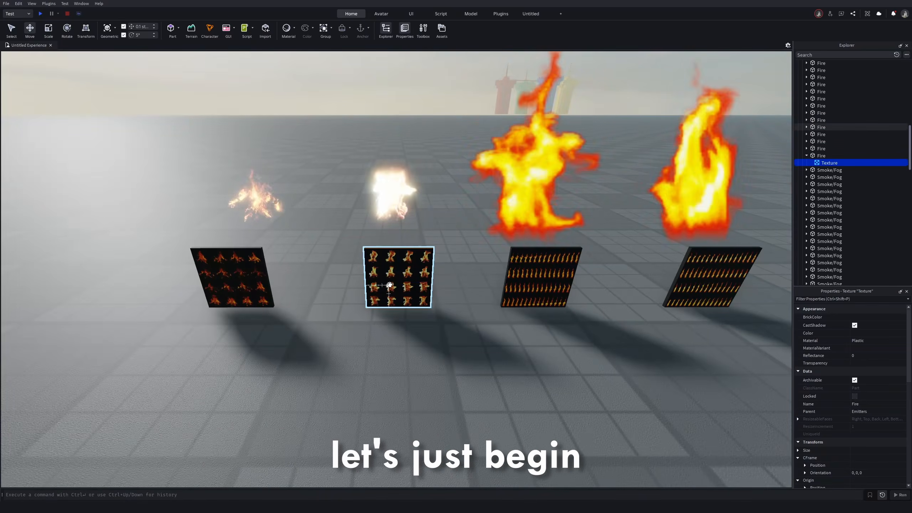
pyautogui.moveTo(366, 166); pyautogui.dragTo(415, 334)
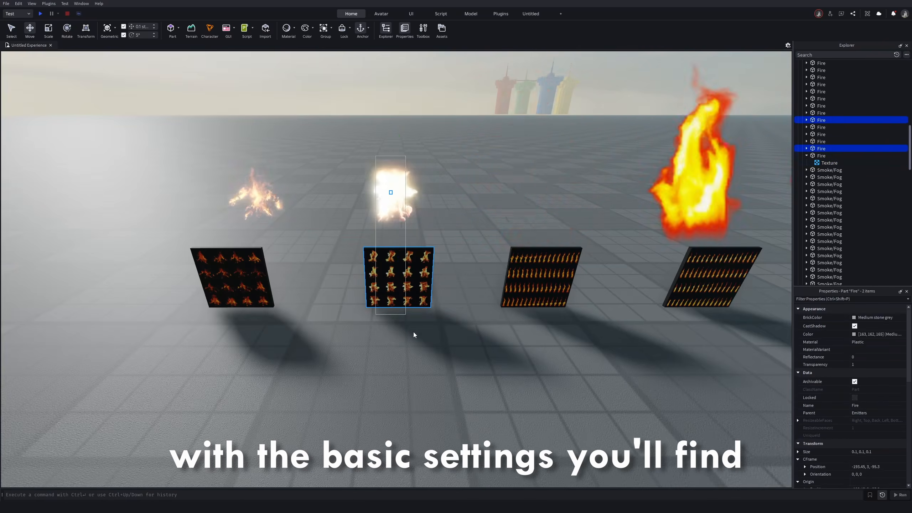
pyautogui.moveTo(402, 289); pyautogui.dragTo(401, 215)
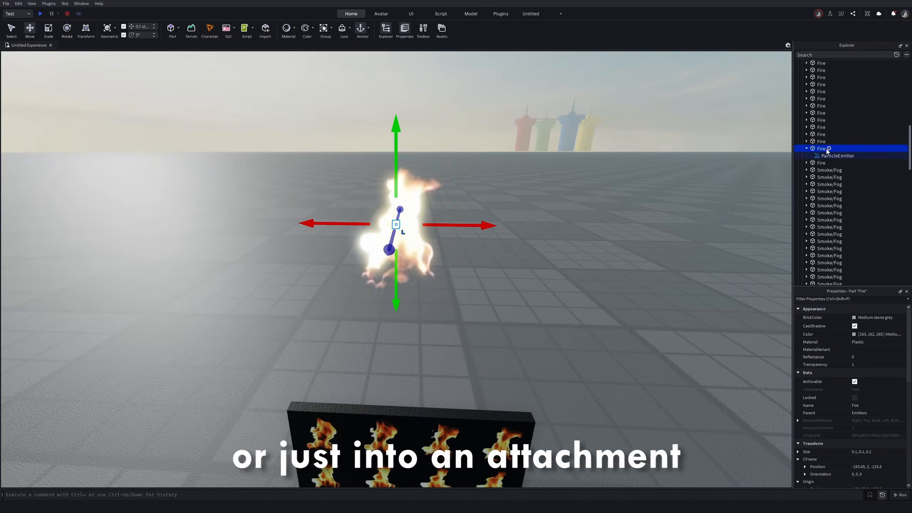
# Add an attachment to the Fire part and move its ParticleEmitter into that attachment.
pyautogui.click(829, 148)
pyautogui.write('atta')
pyautogui.press('Return')
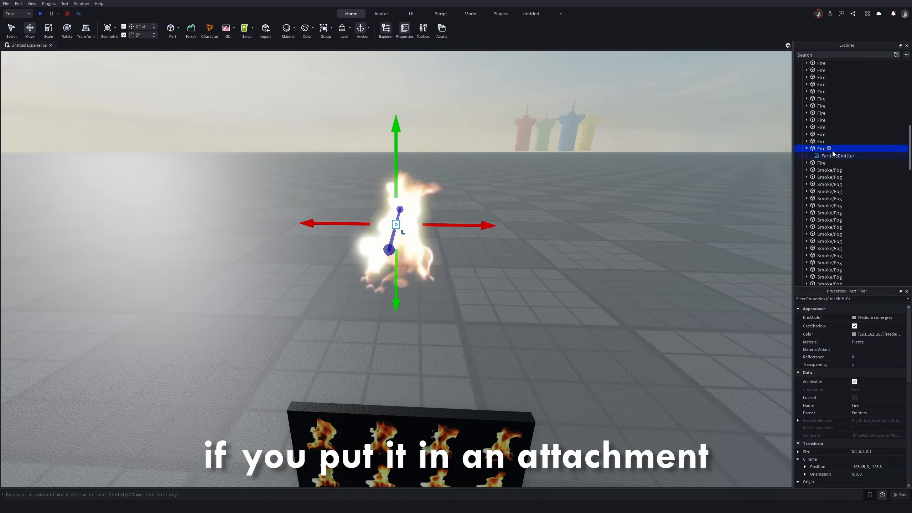
pyautogui.moveTo(830, 163); pyautogui.dragTo(834, 155)
pyautogui.click(826, 156)
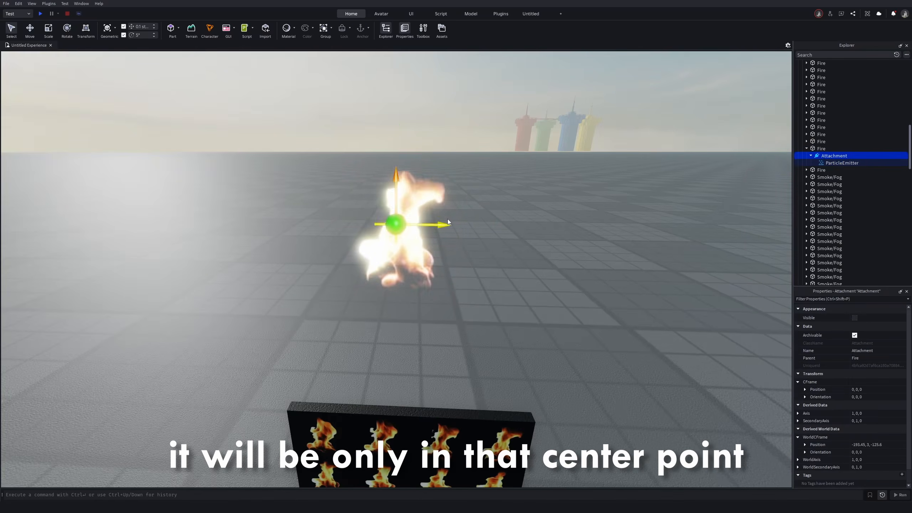
# Move the attachment sideways along the red axis, away from the Fire part's center, and view the displaced fire.
pyautogui.moveTo(397, 224); pyautogui.dragTo(708, 216)
pyautogui.moveTo(639, 244); pyautogui.dragTo(638, 245, button='right')
pyautogui.moveTo(406, 322); pyautogui.dragTo(406, 322, button='right')
pyautogui.click(484, 311)
# Move the ParticleEmitter back directly under the Fire part and delete the attachment.
pyautogui.moveTo(841, 163); pyautogui.dragTo(821, 148)
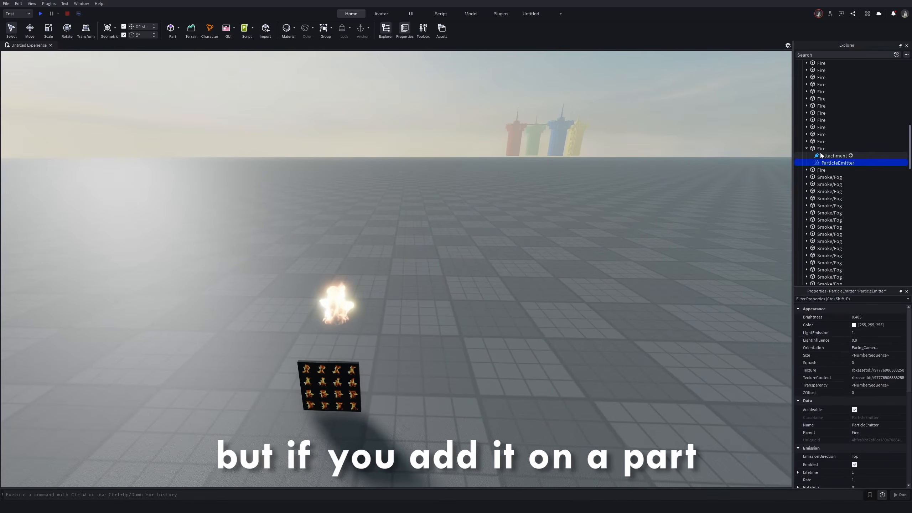
pyautogui.click(820, 155)
pyautogui.press('Delete')
# Scale up the Fire part in width, depth and height to spread its particles over a larger volume.
pyautogui.click(819, 150)
pyautogui.hotkey('ctrl', '3')
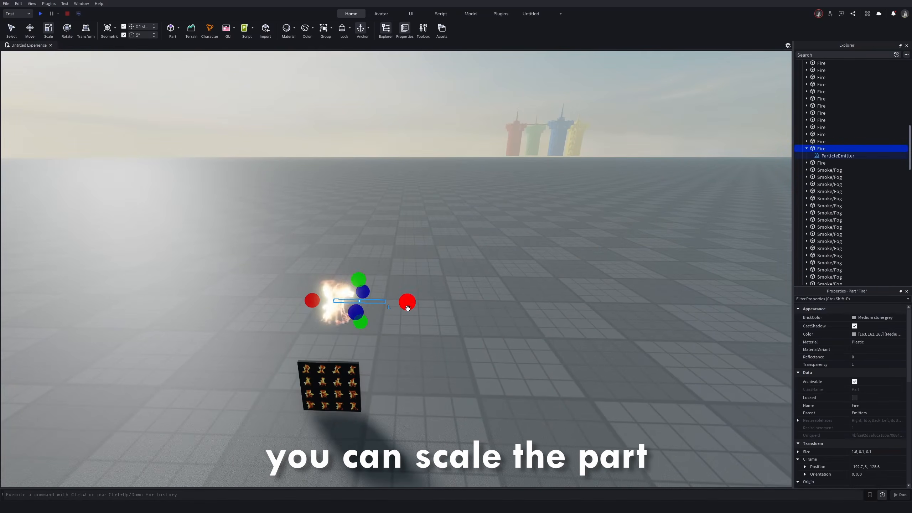
pyautogui.moveTo(269, 305); pyautogui.dragTo(269, 306)
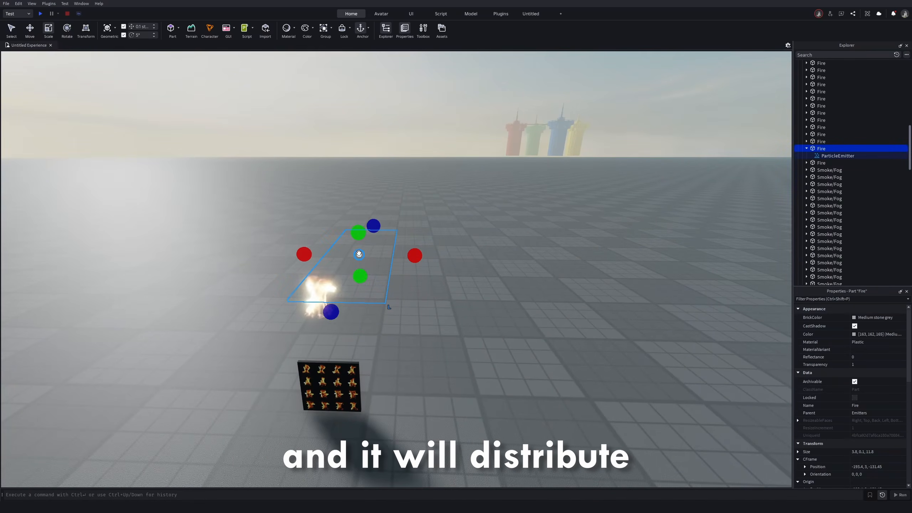
pyautogui.moveTo(359, 233); pyautogui.dragTo(354, 147)
pyautogui.click(512, 219)
pyautogui.press('d')
pyautogui.moveTo(512, 219); pyautogui.dragTo(512, 218, button='right')
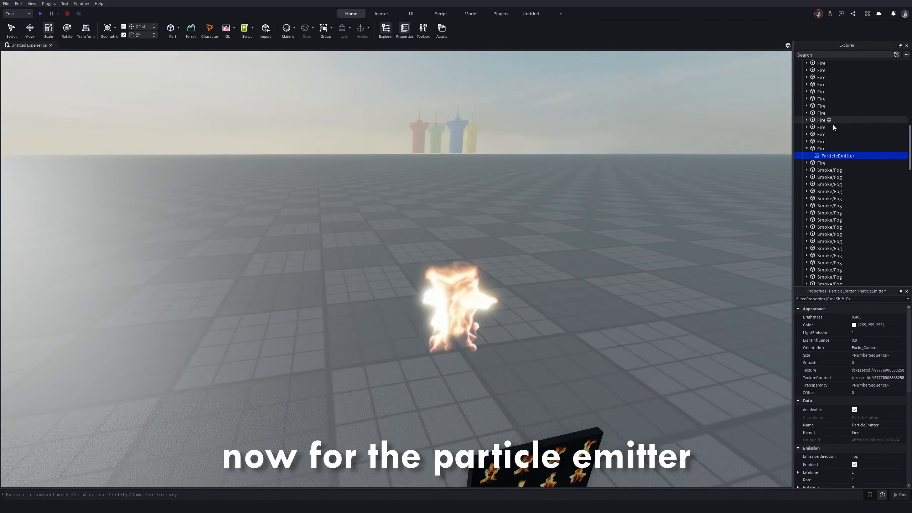
# Insert a new ParticleEmitter into the Fire part.
pyautogui.click(829, 149)
pyautogui.write('part')
pyautogui.press('Return')
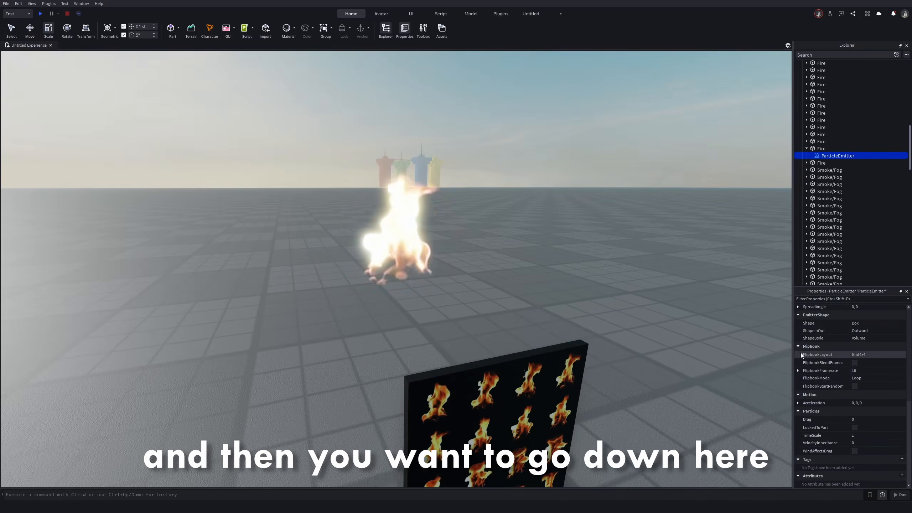
# Set the emitter's FlipbookLayout to Grid4x4 to match the fire texture's four-by-four frames.
pyautogui.click(865, 356)
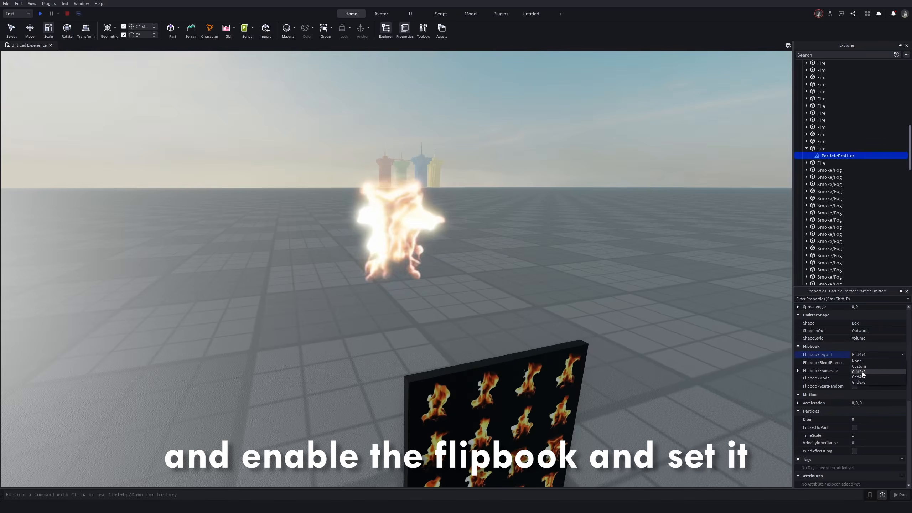
pyautogui.moveTo(603, 376); pyautogui.dragTo(620, 371, button='right')
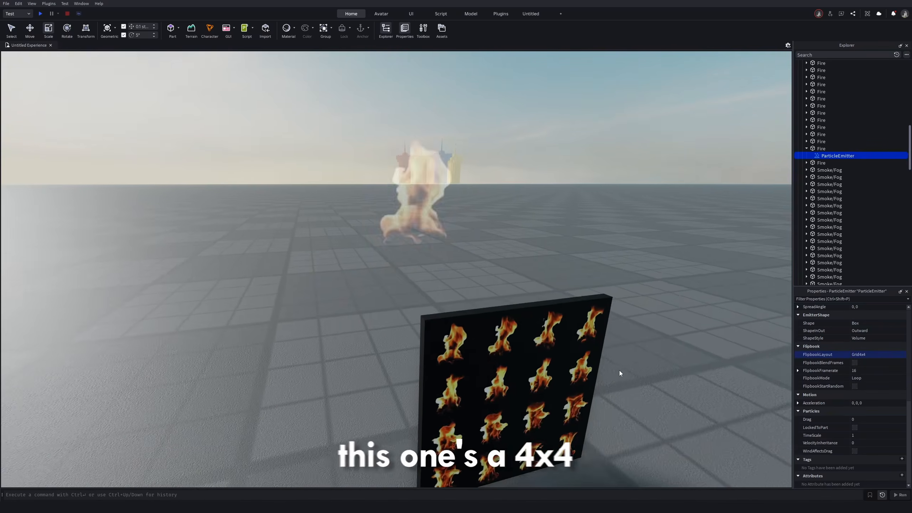
pyautogui.scroll(2, 346, 351)
pyautogui.scroll(-2, 527, 304)
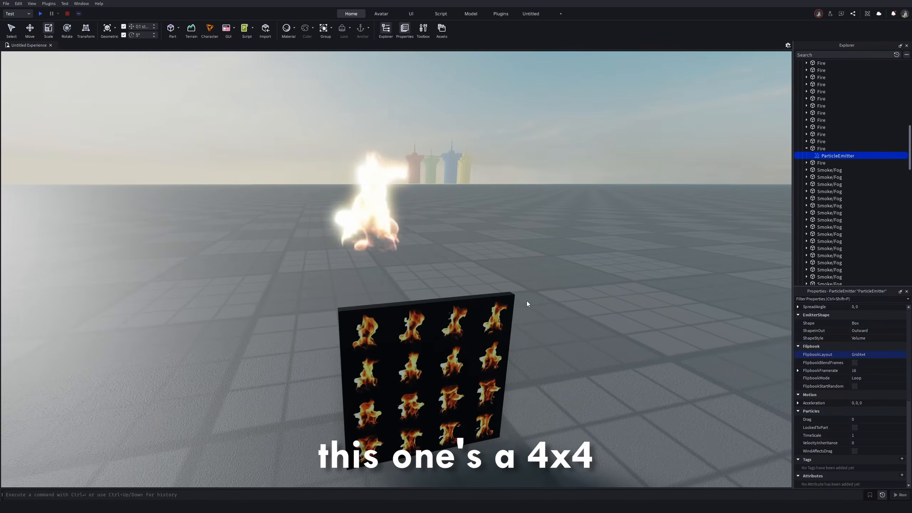
# Lower the emitter's FlipbookFramerate to 3.3 and inspect the slowed fire animation.
pyautogui.click(798, 371)
pyautogui.click(861, 370)
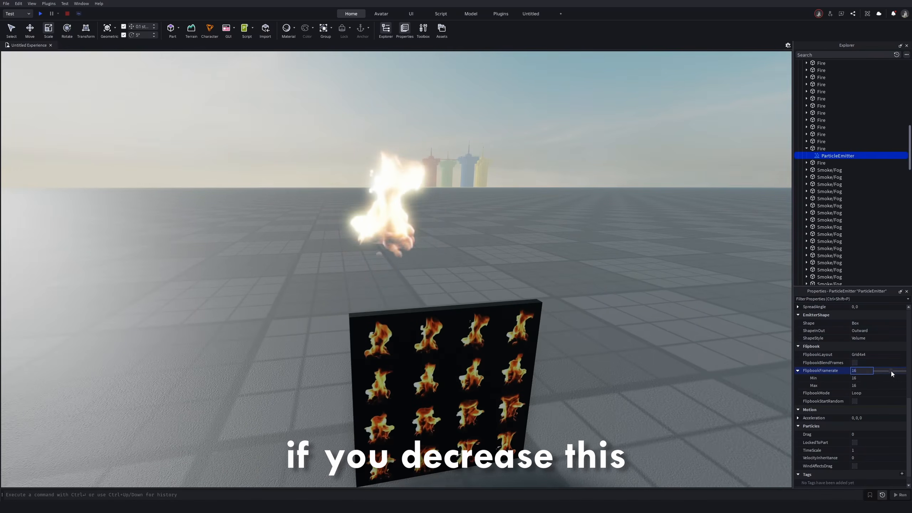
pyautogui.moveTo(891, 371); pyautogui.dragTo(879, 369)
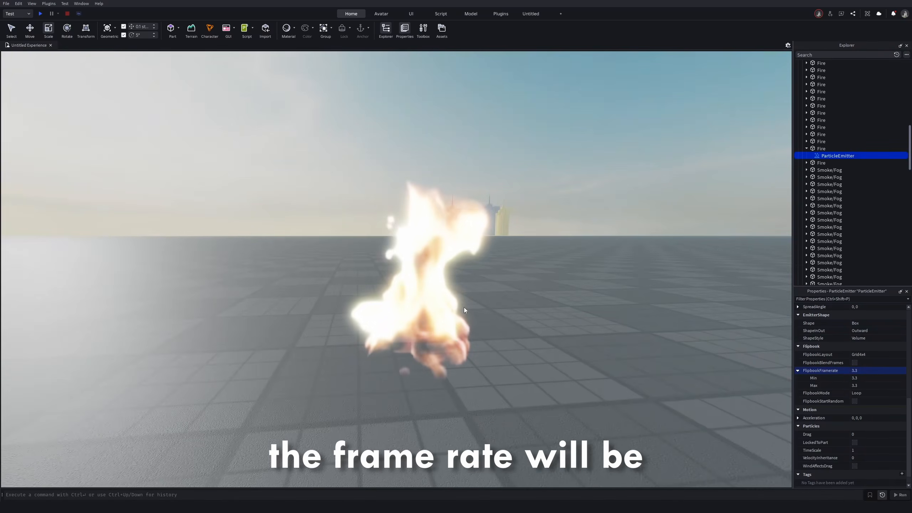
pyautogui.moveTo(464, 307); pyautogui.dragTo(449, 302, button='right')
pyautogui.moveTo(326, 245); pyautogui.dragTo(462, 375)
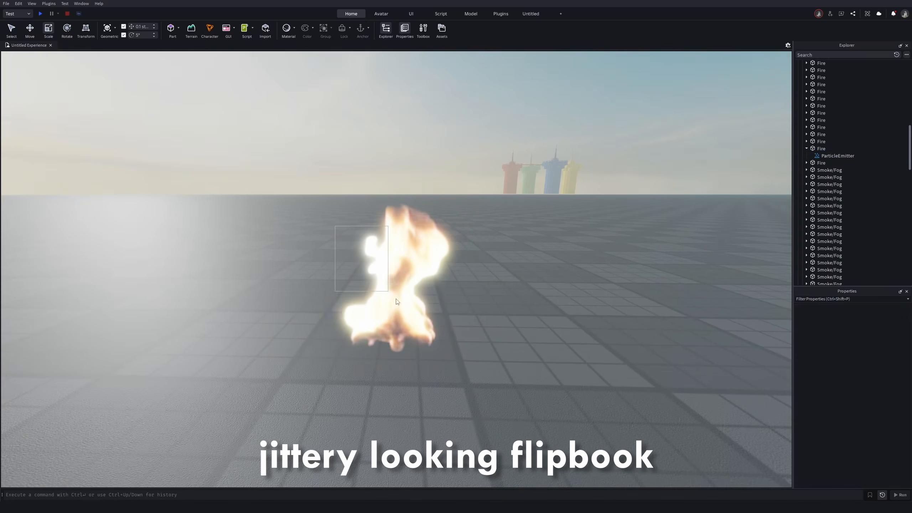
# Set the Fire part's ParticleEmitter FlipbookFramerate to 16.
pyautogui.click(832, 158)
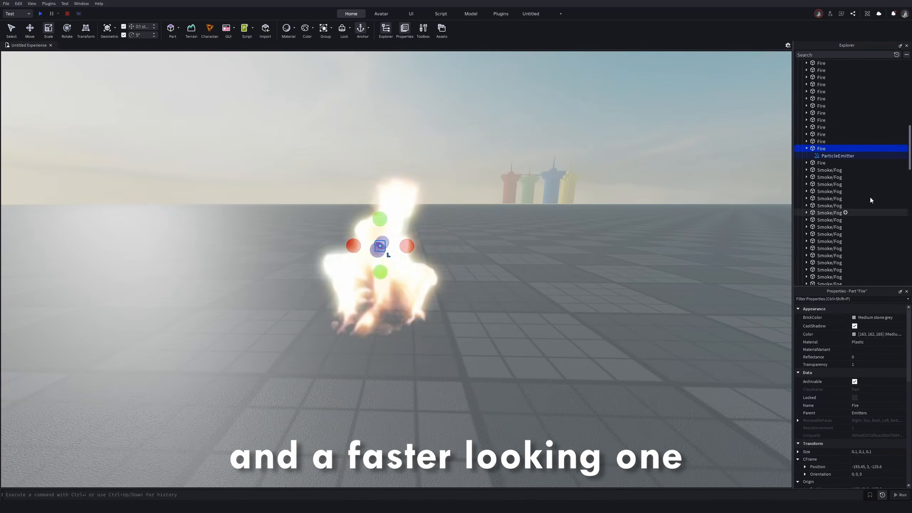
pyautogui.click(831, 156)
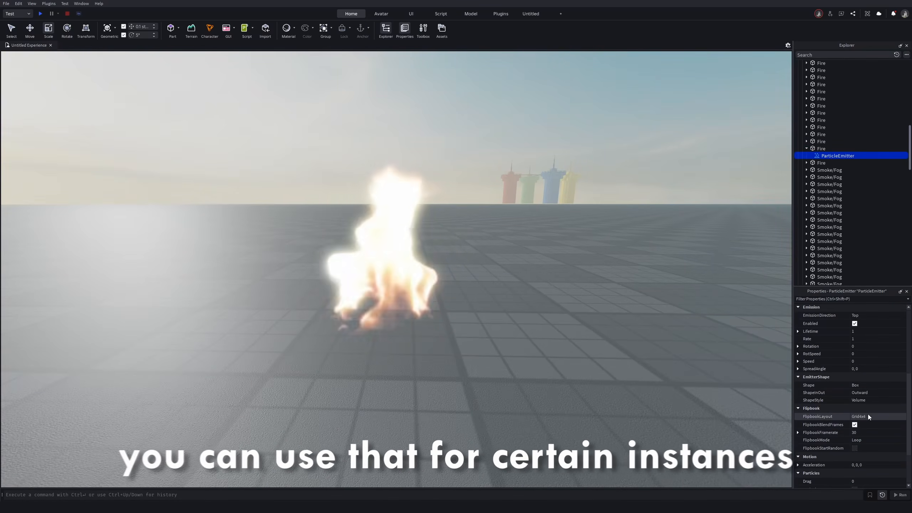
pyautogui.click(881, 433)
pyautogui.write('16')
pyautogui.press('Return')
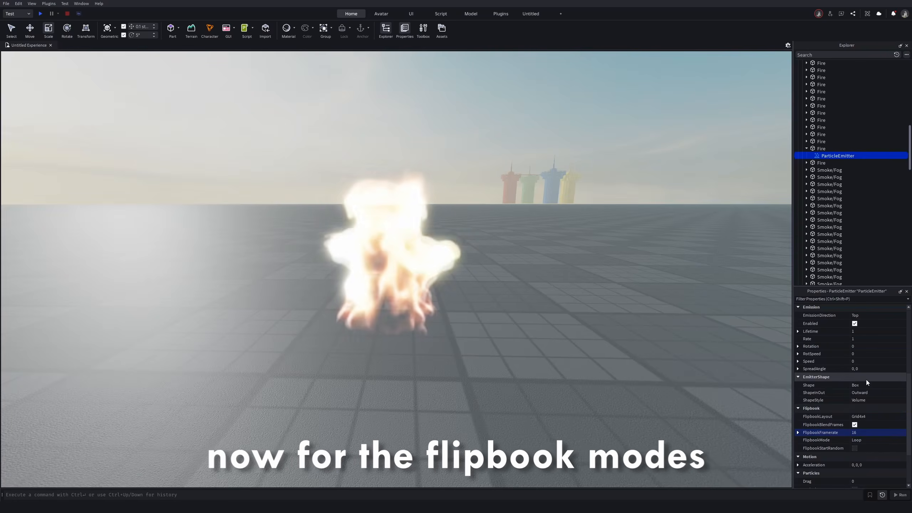
# Try the OneShot and PingPong options for the emitter's FlipbookMode and watch the fire play.
pyautogui.click(832, 439)
pyautogui.click(861, 439)
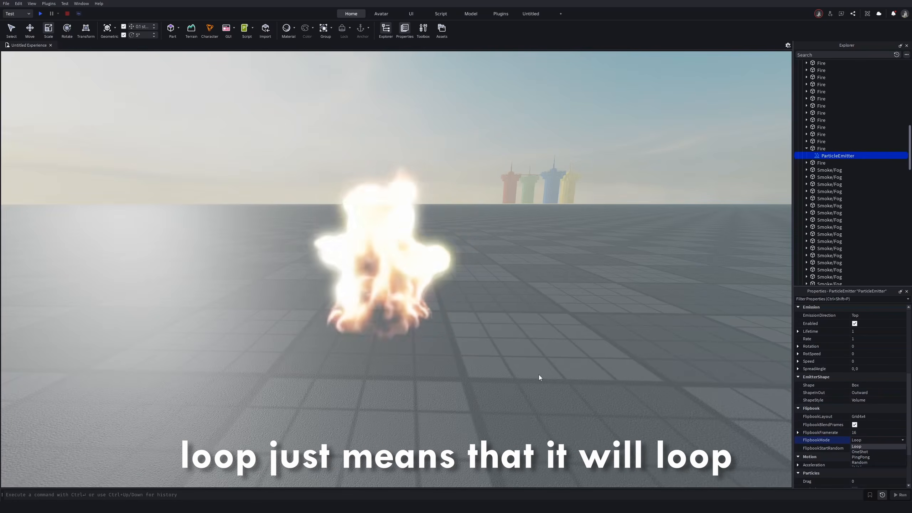
pyautogui.click(860, 452)
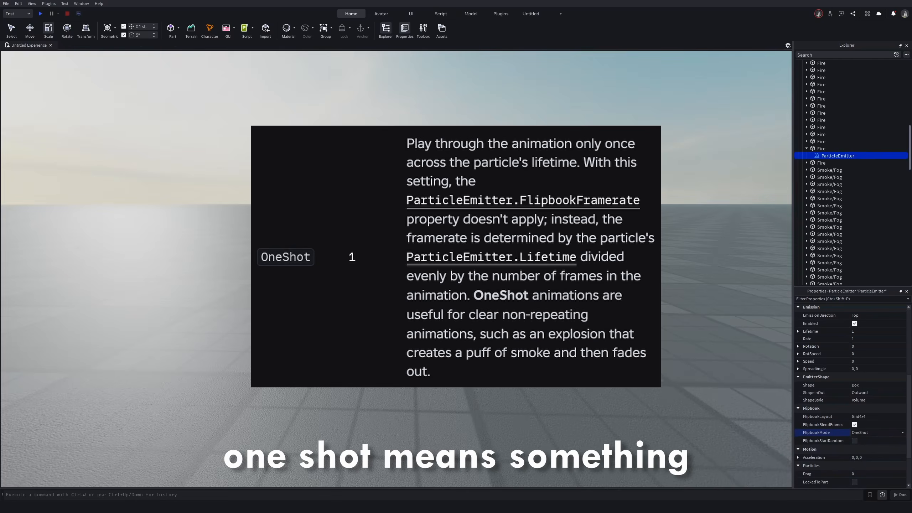
pyautogui.click(868, 433)
pyautogui.click(869, 448)
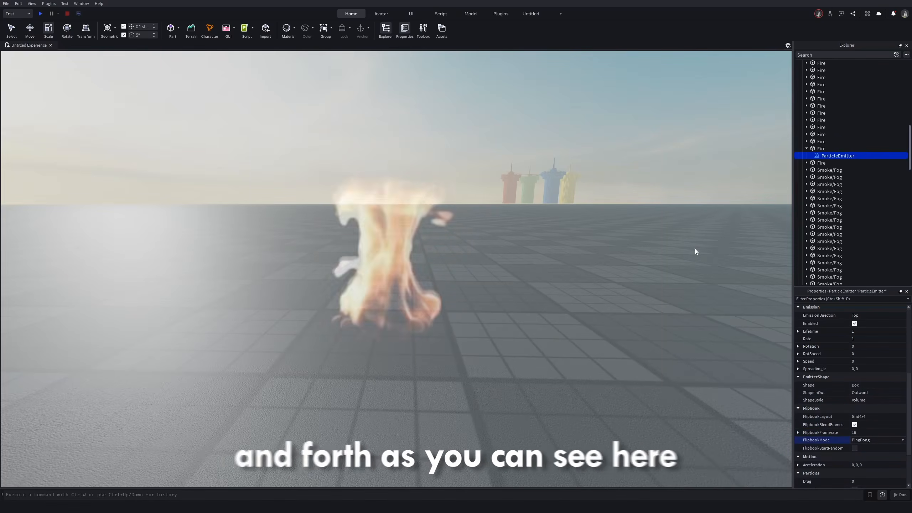
pyautogui.moveTo(329, 120); pyautogui.dragTo(417, 335)
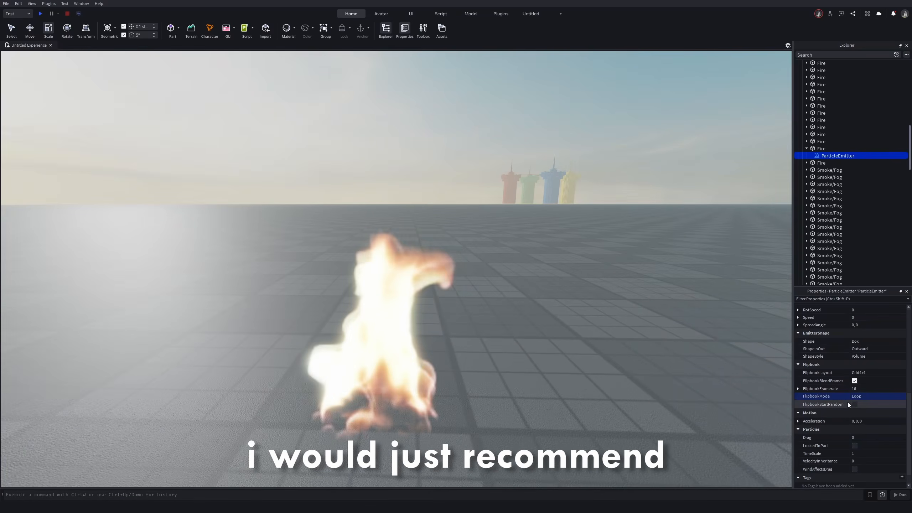
# Enable FlipbookStartRandom on the fire emitter and view the resulting animation.
pyautogui.moveTo(527, 381); pyautogui.dragTo(500, 381, button='right')
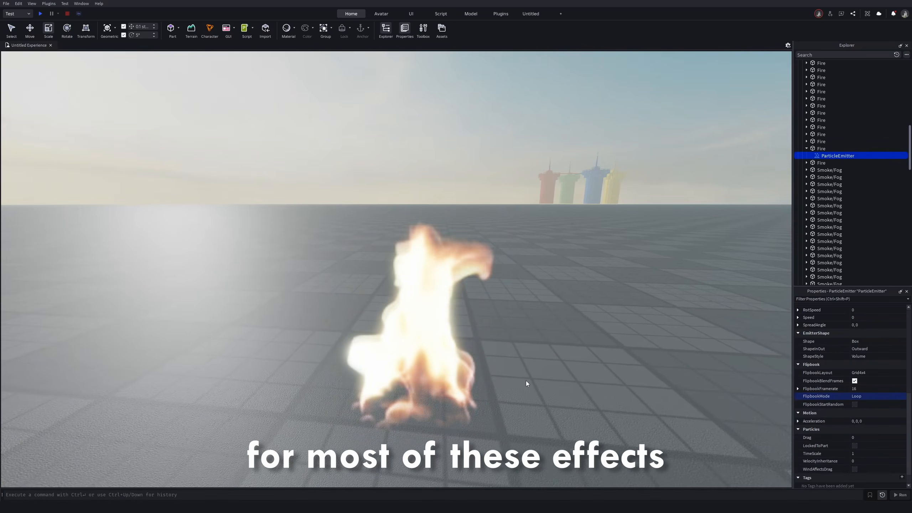
pyautogui.click(854, 404)
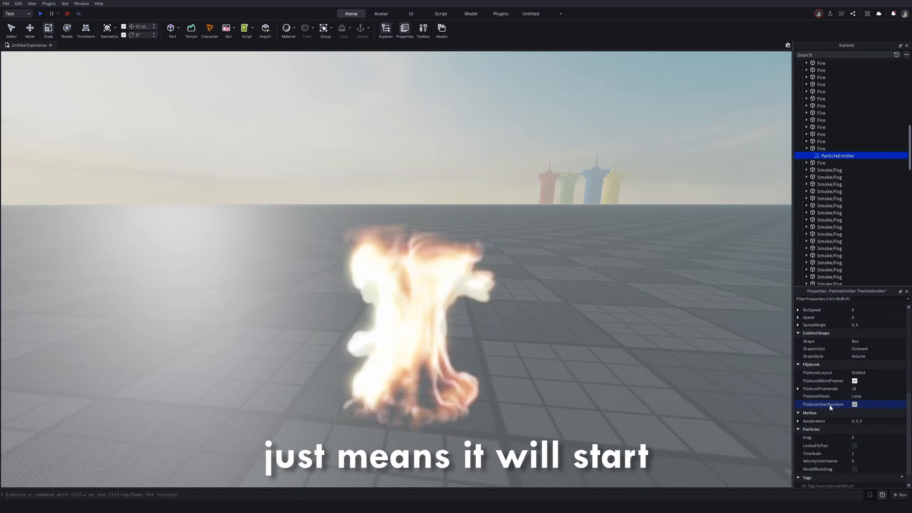
pyautogui.moveTo(316, 255); pyautogui.dragTo(502, 367)
pyautogui.click(838, 156)
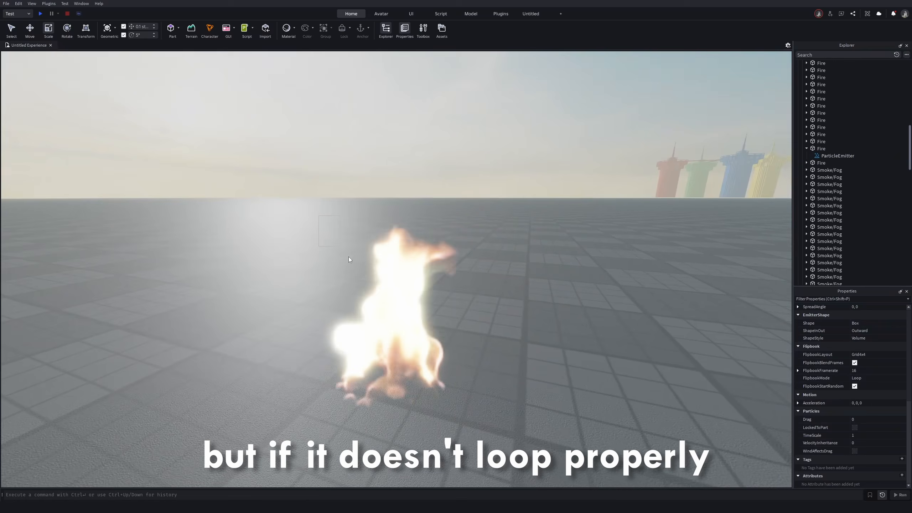
# Turn off FlipbookBlendFrames on the Fire part's ParticleEmitter.
pyautogui.click(821, 148)
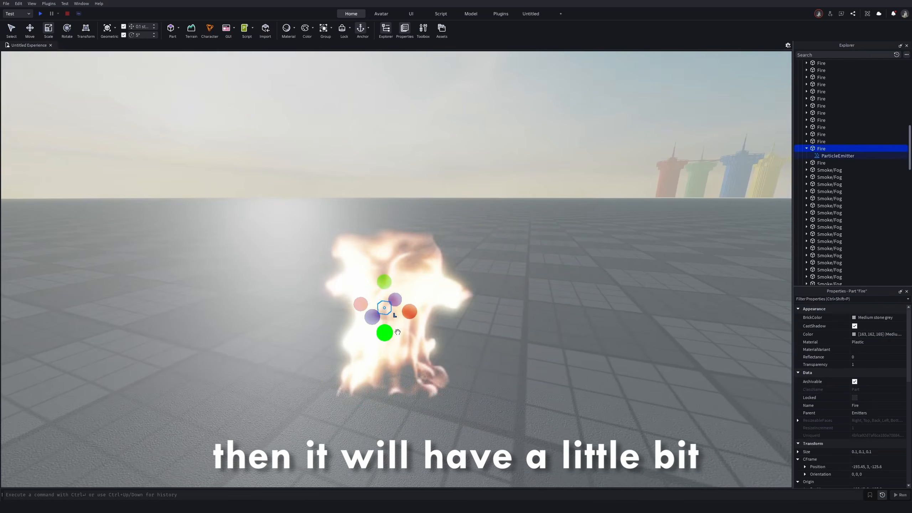
pyautogui.click(825, 158)
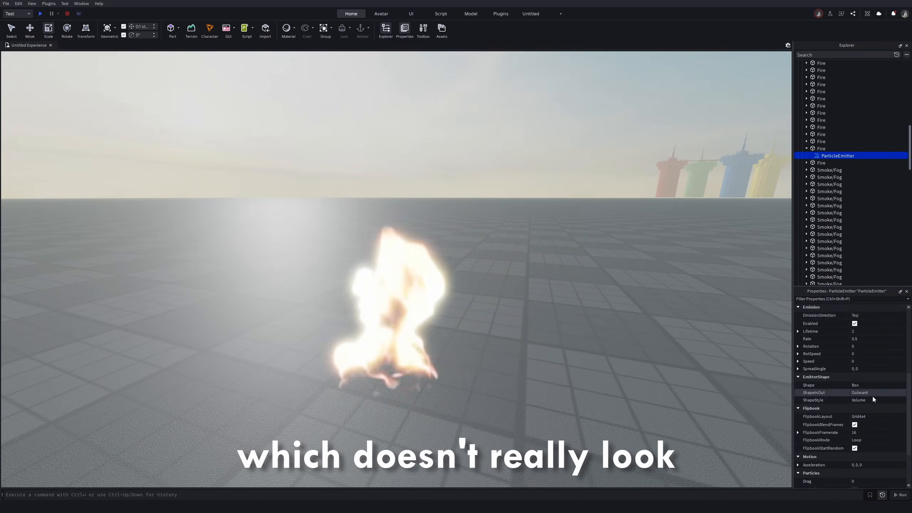
pyautogui.click(855, 426)
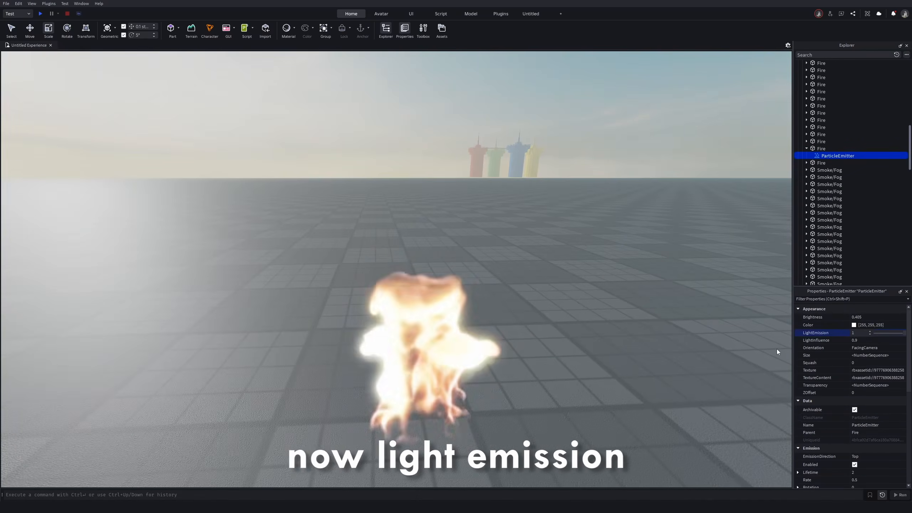
# Try the emitter's LightEmission at 0 and return it to 1.
pyautogui.click(876, 334)
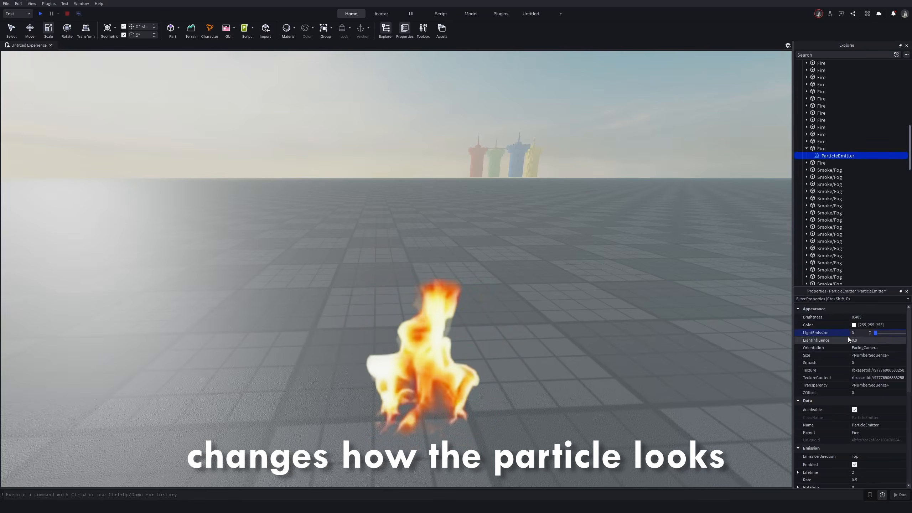
pyautogui.click(903, 334)
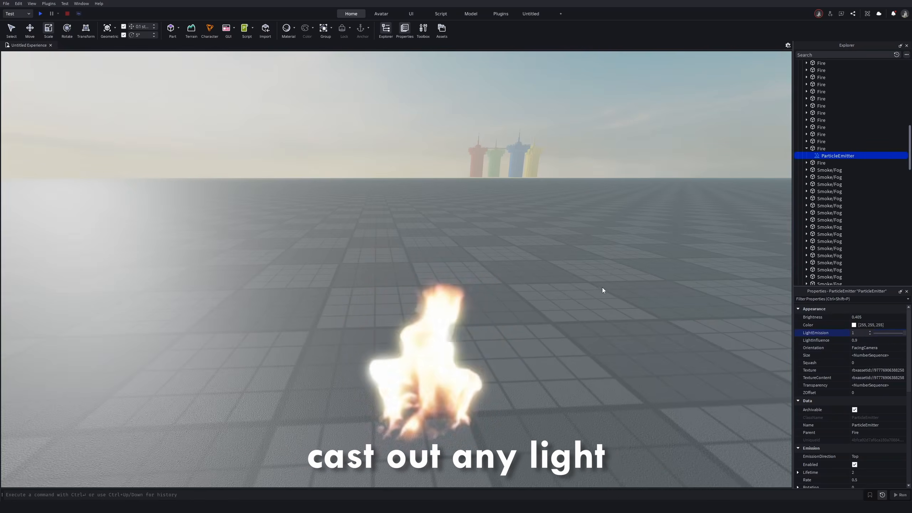
# Adjust the fire emitter's LightEmission to 0.35 and raise its Brightness to 3.415.
pyautogui.click(900, 334)
pyautogui.moveTo(900, 335); pyautogui.dragTo(897, 336)
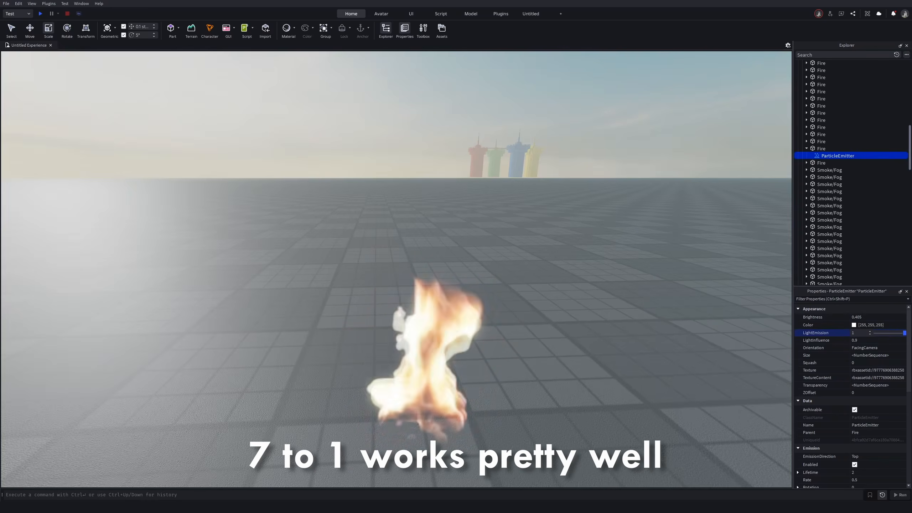
pyautogui.moveTo(873, 317); pyautogui.dragTo(837, 325)
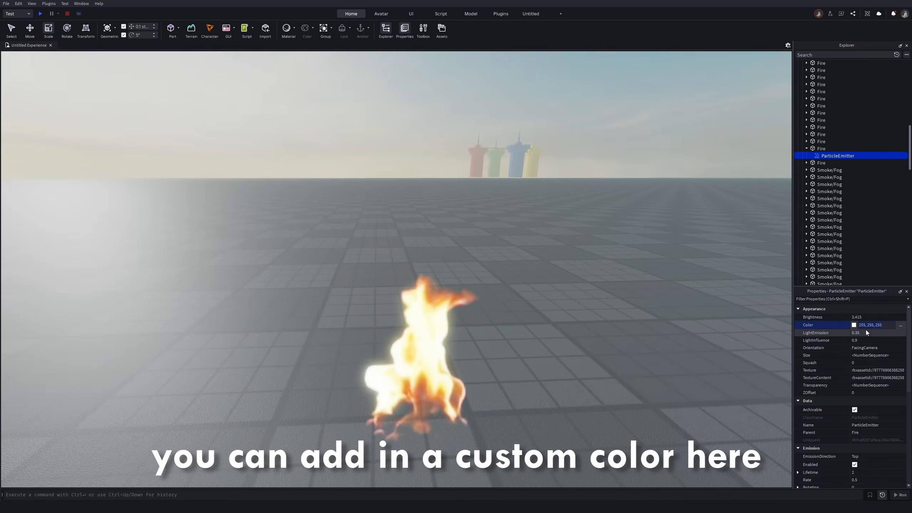
# Open the color sequence editor for the emitter's Color, look at it and close it.
pyautogui.click(851, 325)
pyautogui.moveTo(491, 184); pyautogui.dragTo(689, 210)
pyautogui.click(667, 270)
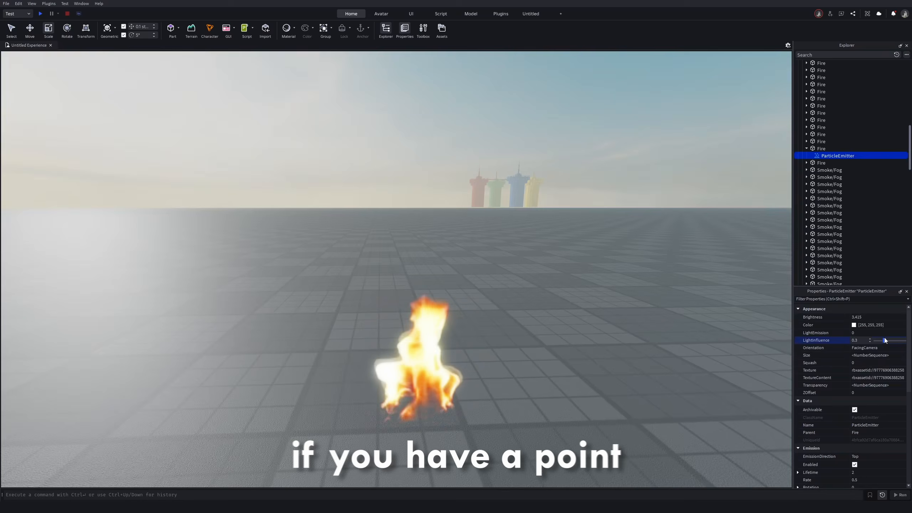
# Raise the emitter's LightInfluence to 1.
pyautogui.moveTo(884, 340); pyautogui.dragTo(903, 340)
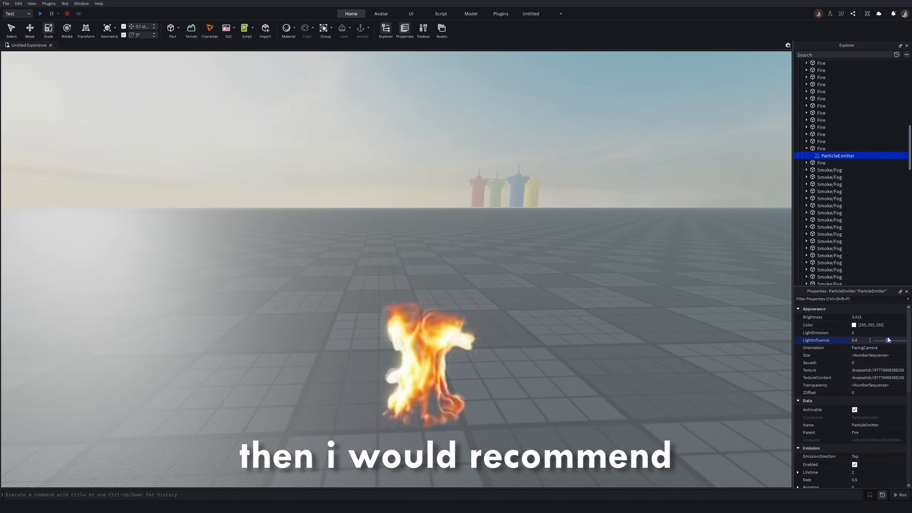
pyautogui.moveTo(888, 340); pyautogui.dragTo(904, 340)
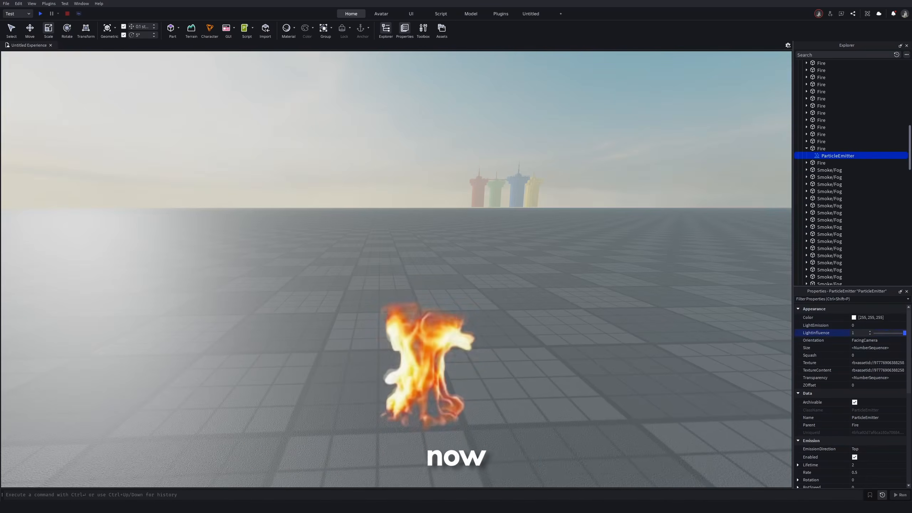
# Try the FacingCameraWorldUp orientation, view the fire from above, and return the emitter's Orientation to FacingCamera.
pyautogui.click(872, 340)
pyautogui.click(866, 353)
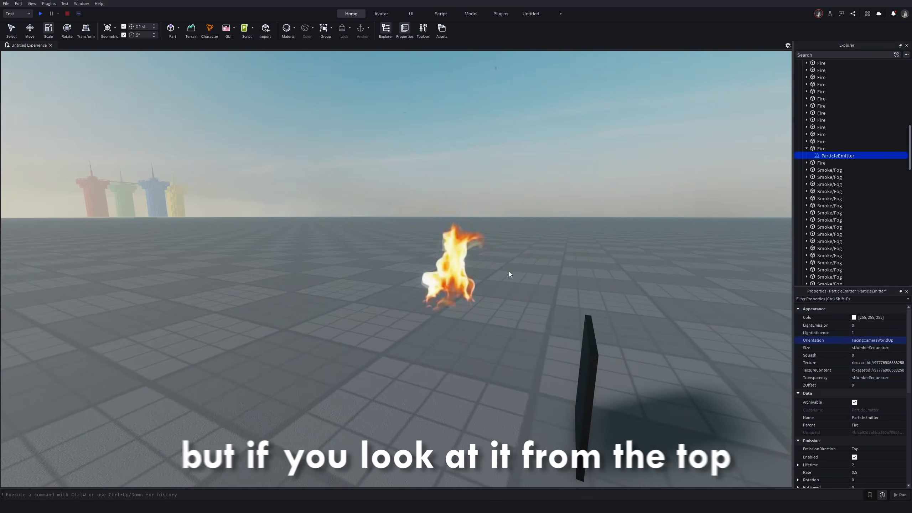
pyautogui.moveTo(444, 225); pyautogui.dragTo(397, 194, button='right')
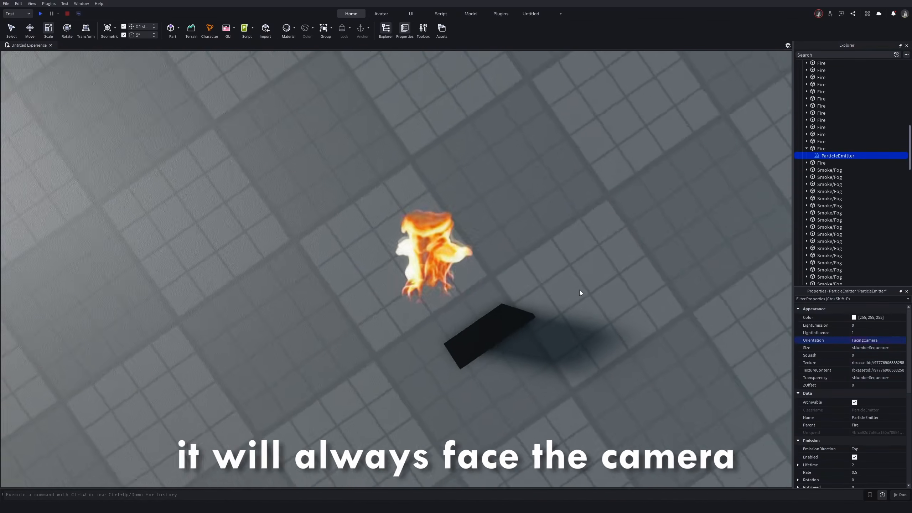
pyautogui.moveTo(581, 290); pyautogui.dragTo(580, 290, button='right')
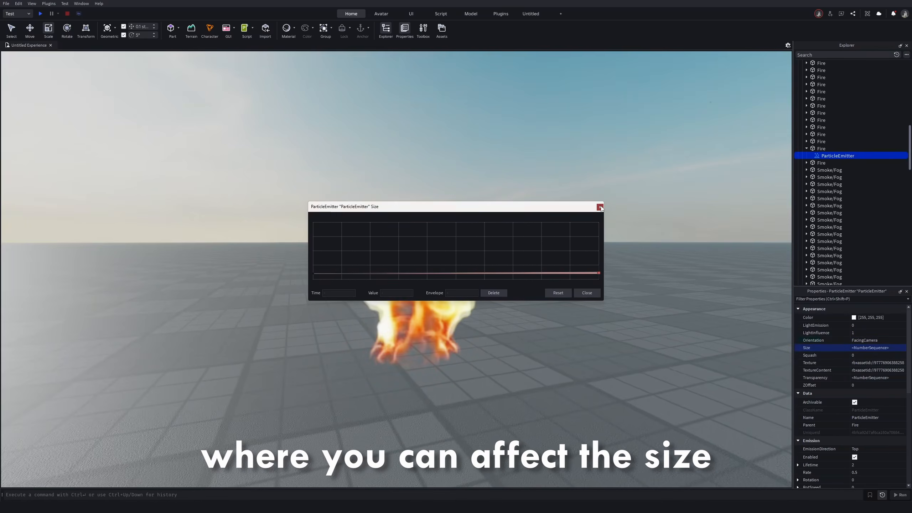
# Close the Size graph and try constant emitter Size values of 1, 3 and 2000.
pyautogui.click(599, 207)
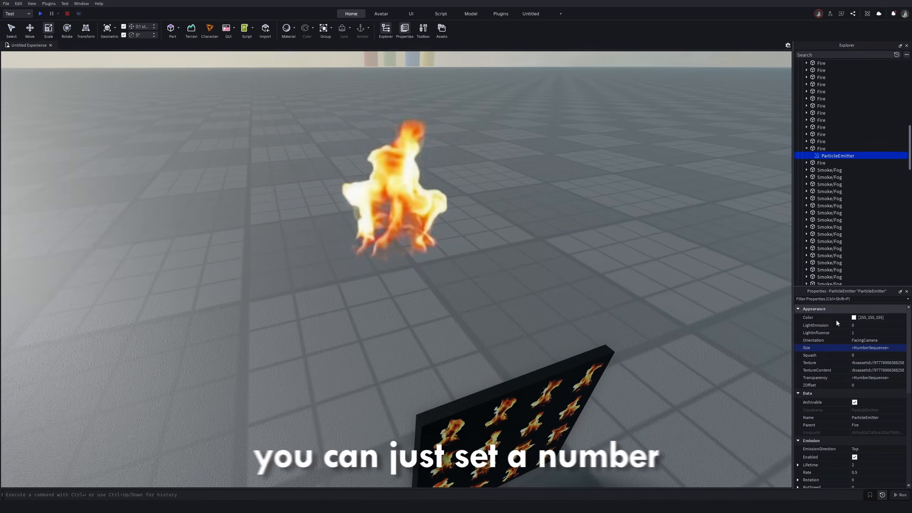
pyautogui.click(870, 348)
pyautogui.write('1')
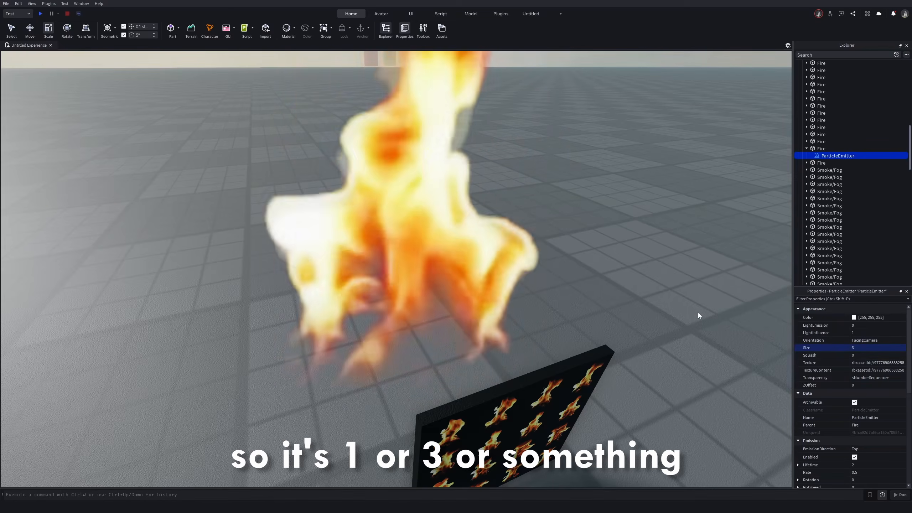
pyautogui.press('BackSpace')
pyautogui.write('20')
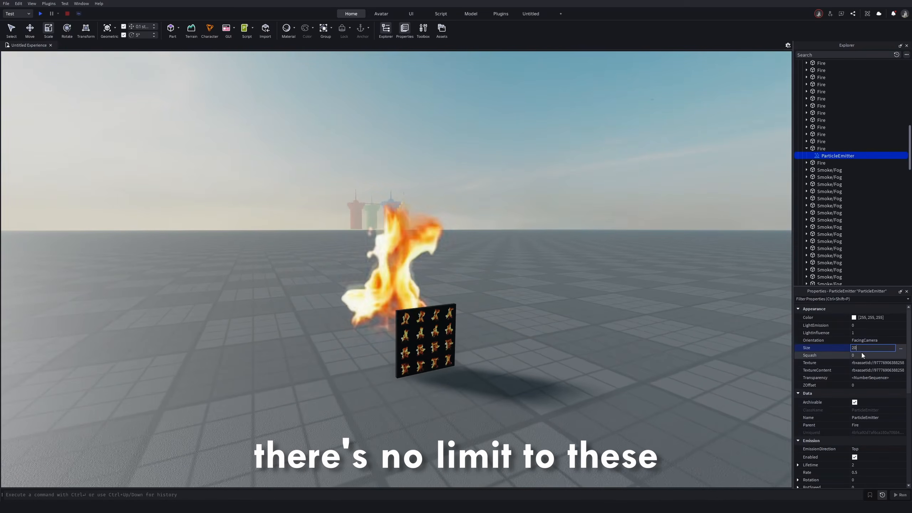
pyautogui.write('00')
pyautogui.press('Return')
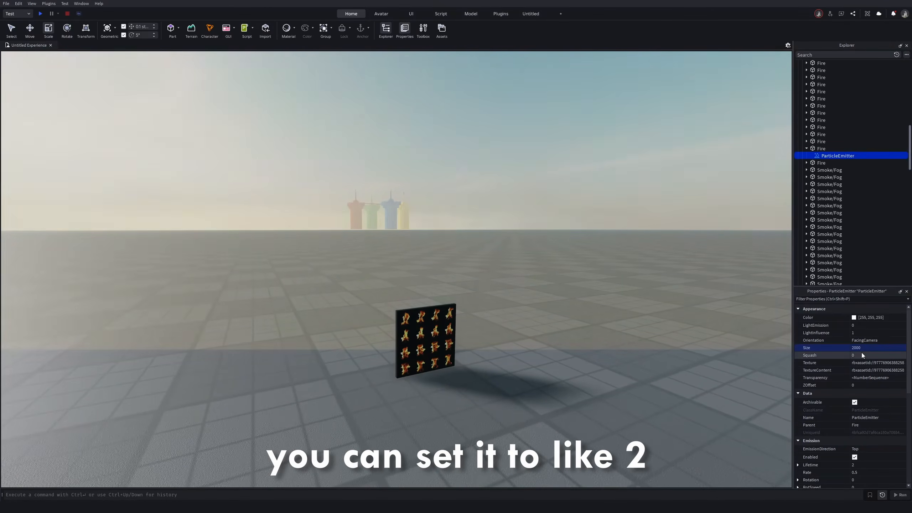
pyautogui.moveTo(620, 248); pyautogui.dragTo(620, 248, button='right')
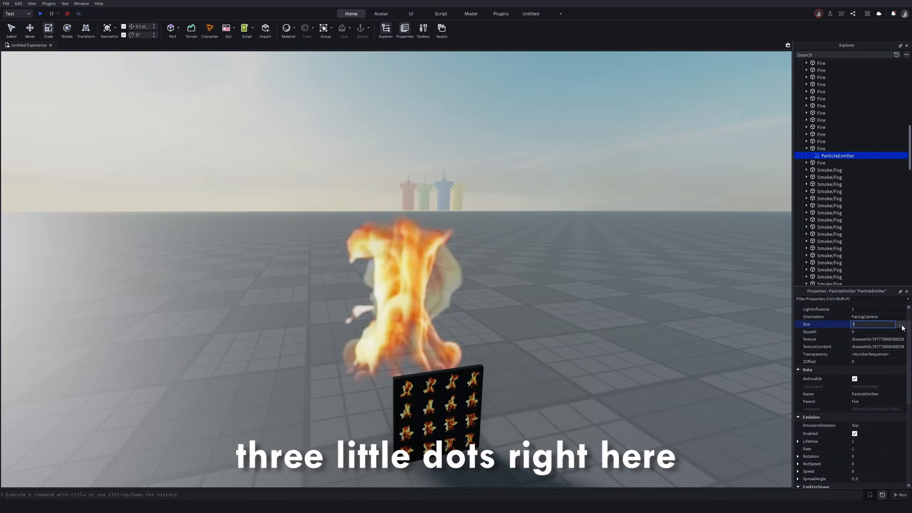
# Shape the emitter's Size graph with 0 at the start and end and raised keypoints near times 0.1 and 0.9.
pyautogui.click(903, 325)
pyautogui.moveTo(559, 210); pyautogui.dragTo(735, 281)
pyautogui.click(491, 333)
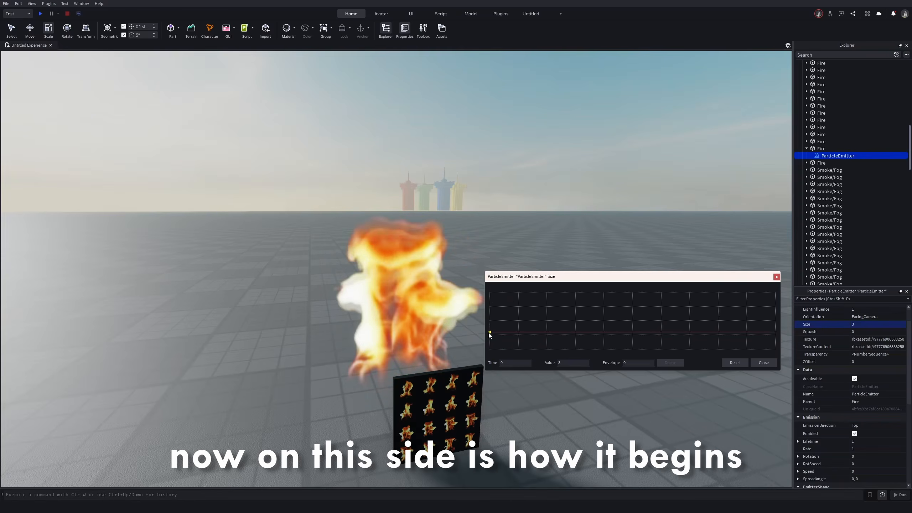
pyautogui.moveTo(490, 333); pyautogui.dragTo(489, 368)
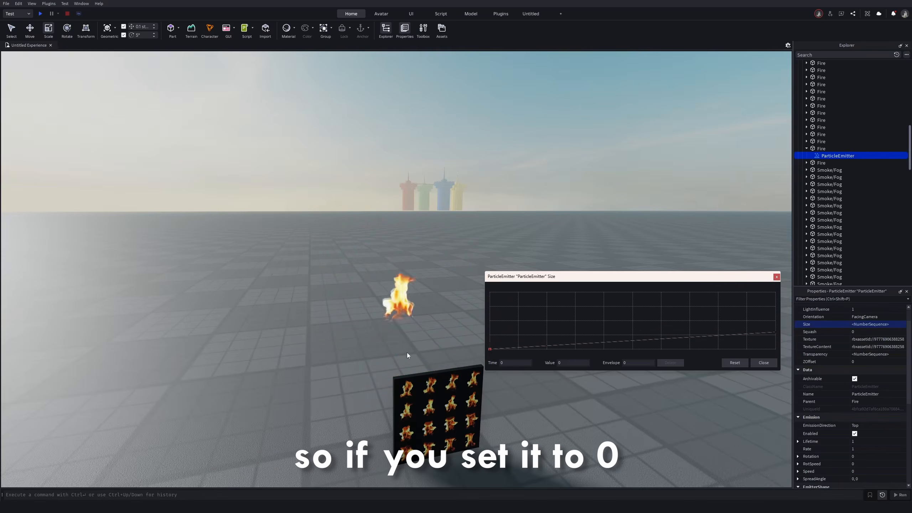
pyautogui.moveTo(777, 333)
pyautogui.mouseDown()
pyautogui.moveTo(777, 298)
pyautogui.moveTo(776, 334)
pyautogui.mouseUp()
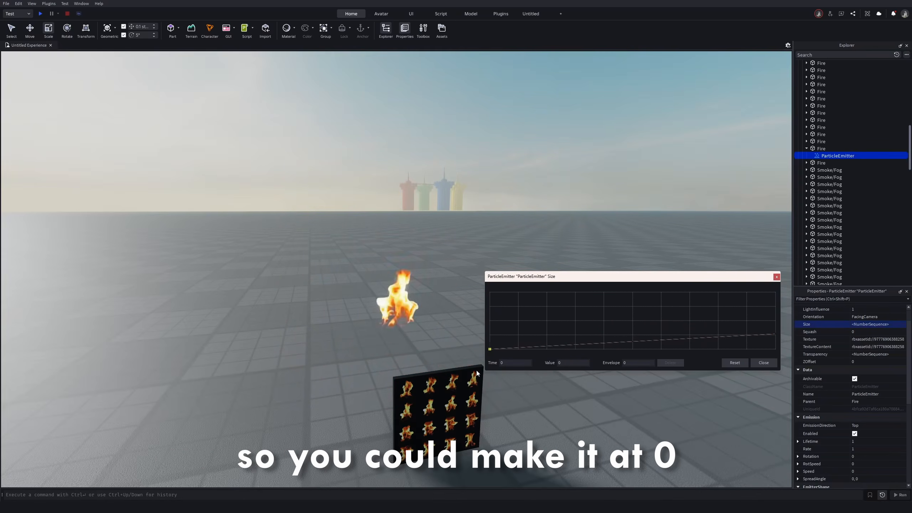
pyautogui.moveTo(776, 335); pyautogui.dragTo(776, 349)
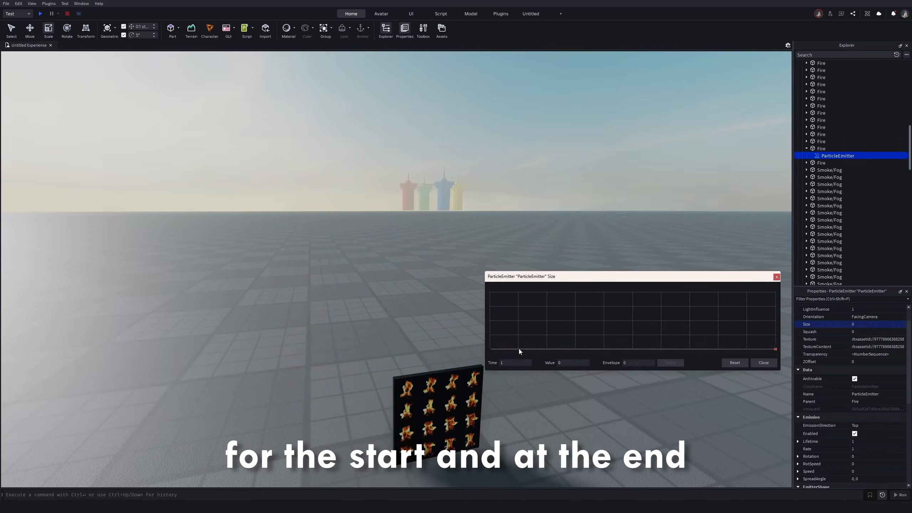
pyautogui.moveTo(526, 349); pyautogui.dragTo(518, 336)
pyautogui.moveTo(746, 348); pyautogui.dragTo(745, 335)
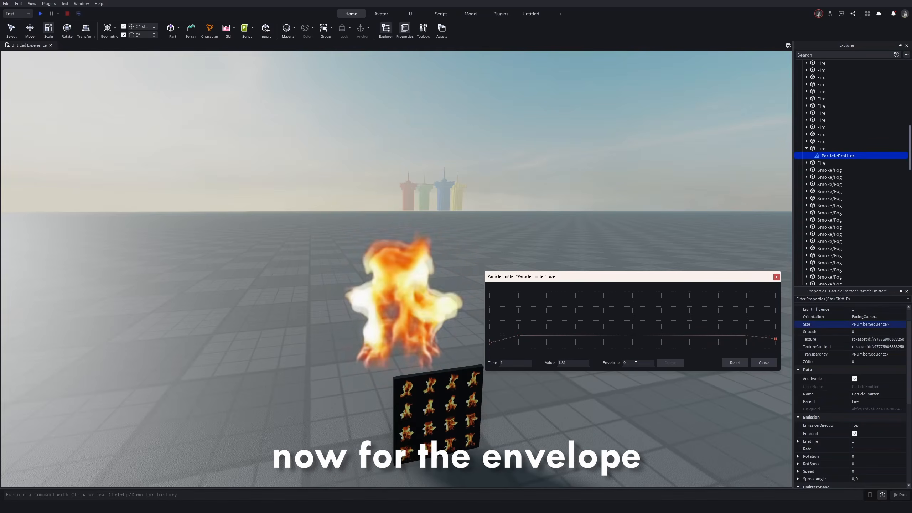
# Try an Envelope of 1 and a Value of 2 on the Size graph's end keypoint, and close the graph.
pyautogui.press('Delete')
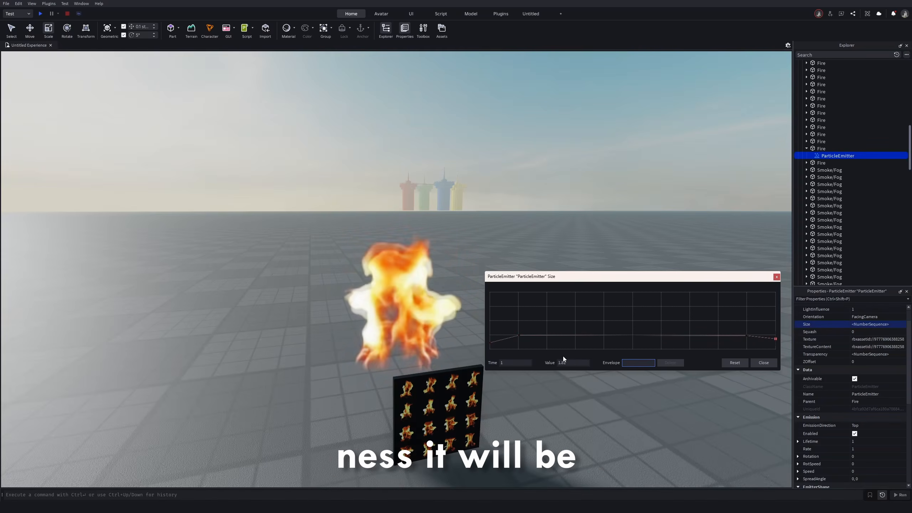
pyautogui.write('1')
pyautogui.moveTo(567, 363); pyautogui.dragTo(533, 369)
pyautogui.write('2')
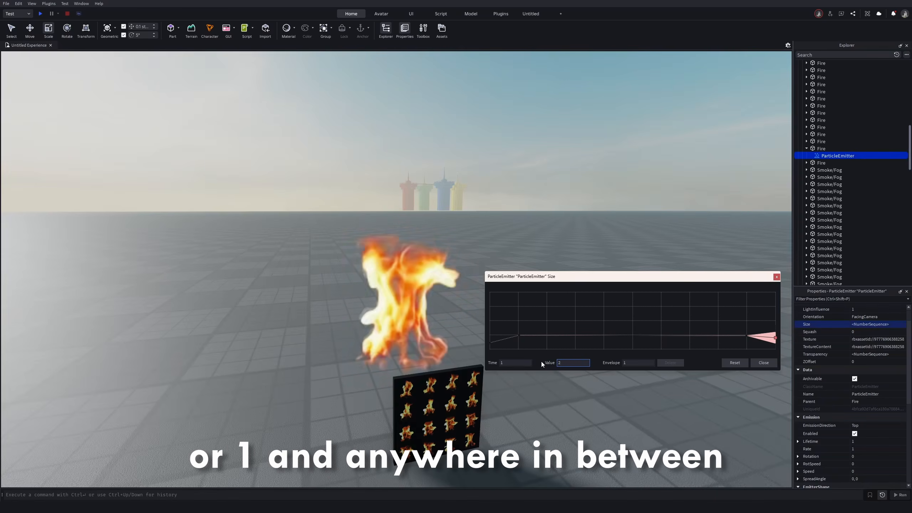
pyautogui.click(749, 333)
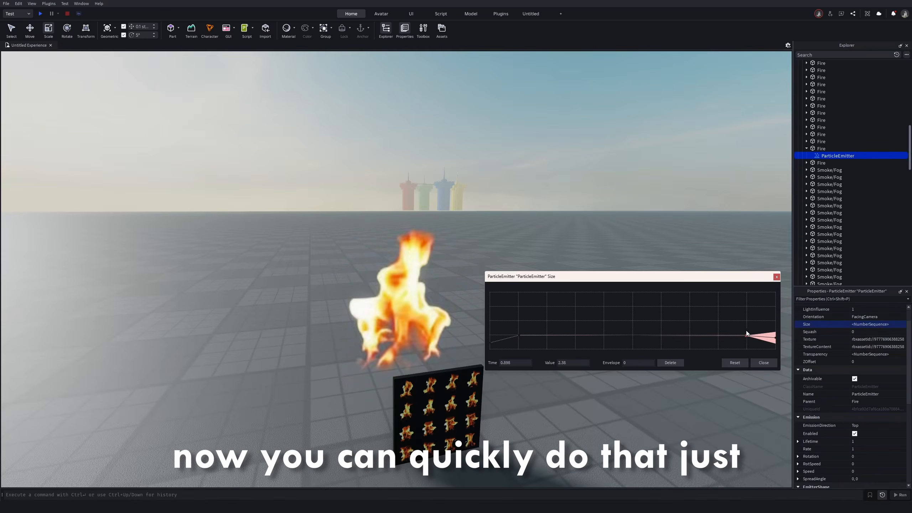
pyautogui.moveTo(746, 331)
pyautogui.mouseDown()
pyautogui.moveTo(759, 317)
pyautogui.moveTo(762, 328)
pyautogui.mouseUp()
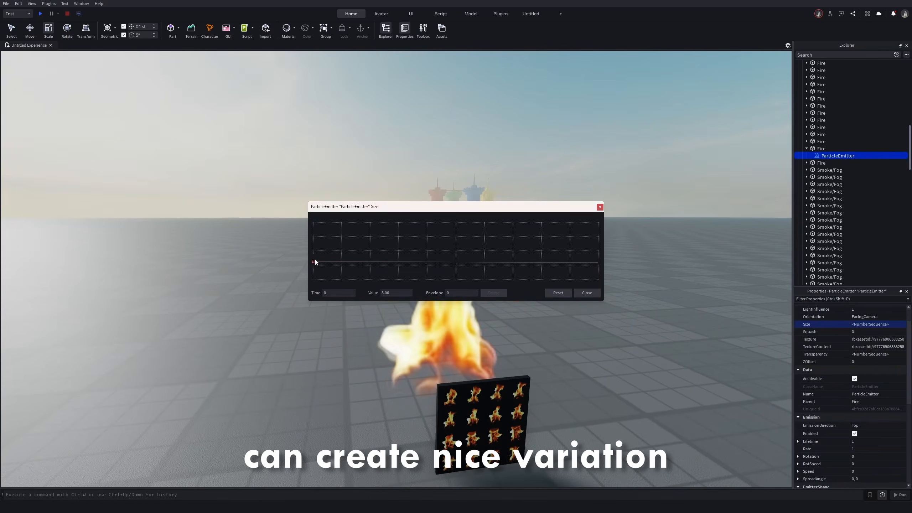
pyautogui.click(588, 293)
# Try the emitter's Squash at 2 and -2, watching the fire's shape, and return it to 0.
pyautogui.click(876, 332)
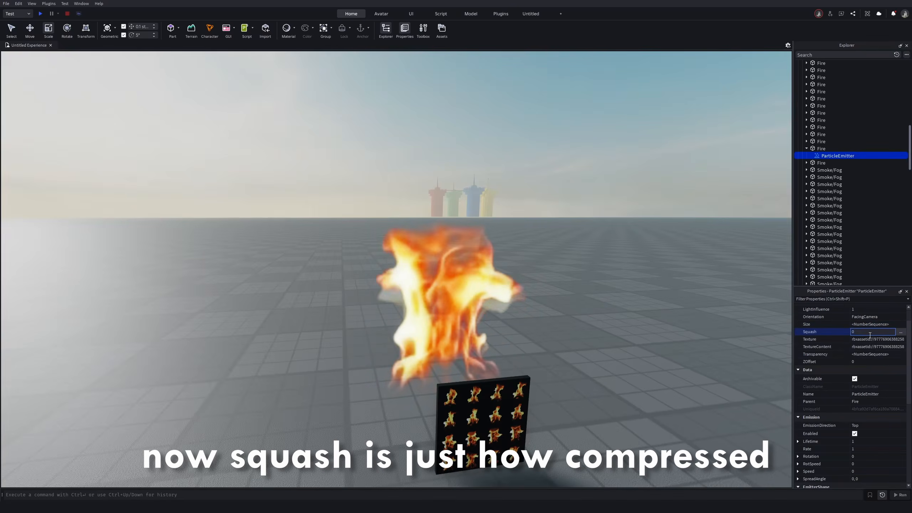
pyautogui.press('BackSpace')
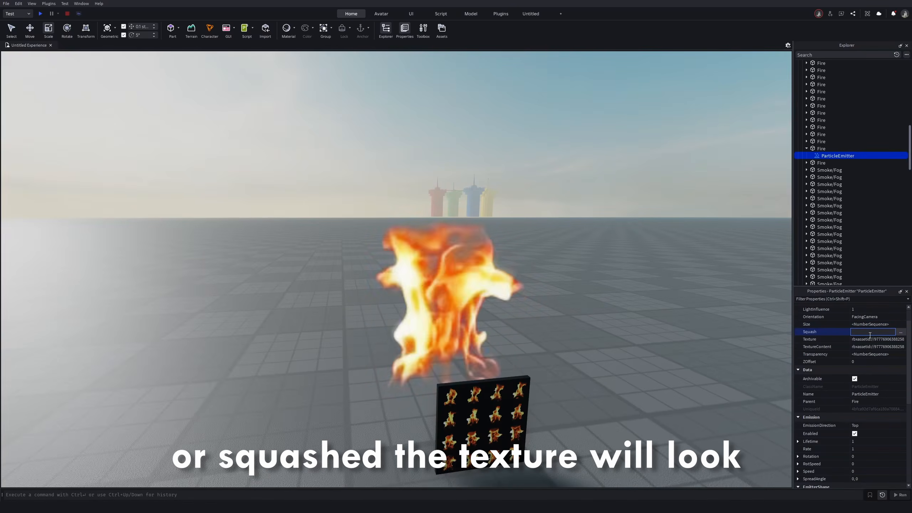
pyautogui.write('2')
pyautogui.press('Return')
pyautogui.moveTo(438, 235); pyautogui.dragTo(365, 234, button='right')
pyautogui.scroll(-2, 365, 234)
pyautogui.click(865, 331)
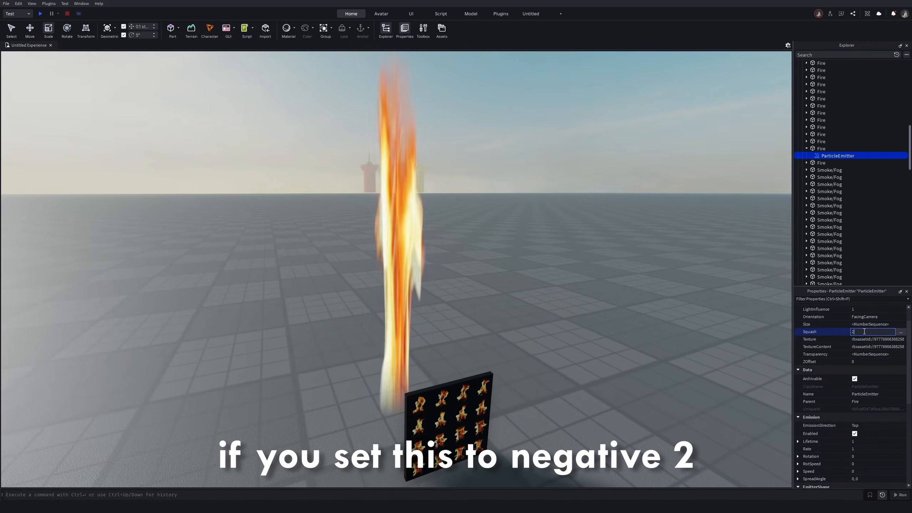
pyautogui.write('-2')
pyautogui.press('Return')
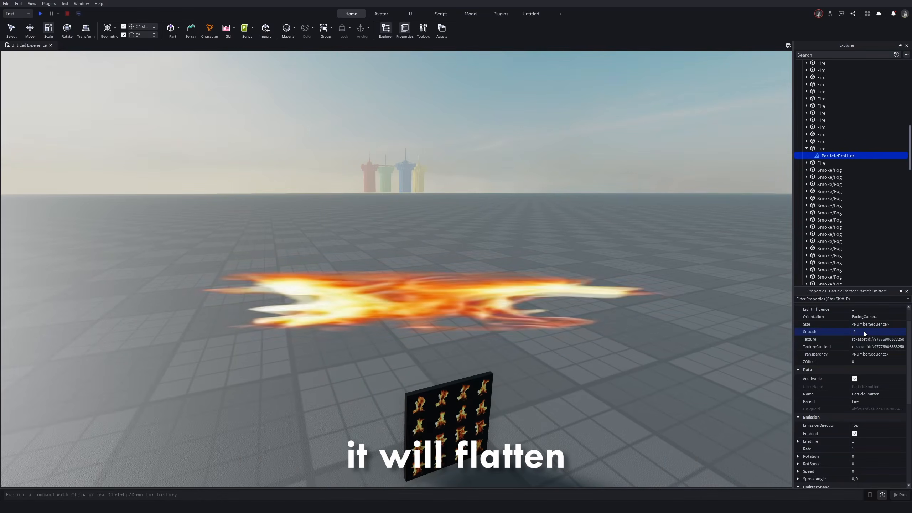
pyautogui.click(864, 332)
pyautogui.write('0')
pyautogui.press('Return')
# View the emitter's Transparency graph, close it, and try a constant Transparency of 0.5 before setting it to 0.
pyautogui.click(880, 354)
pyautogui.click(900, 354)
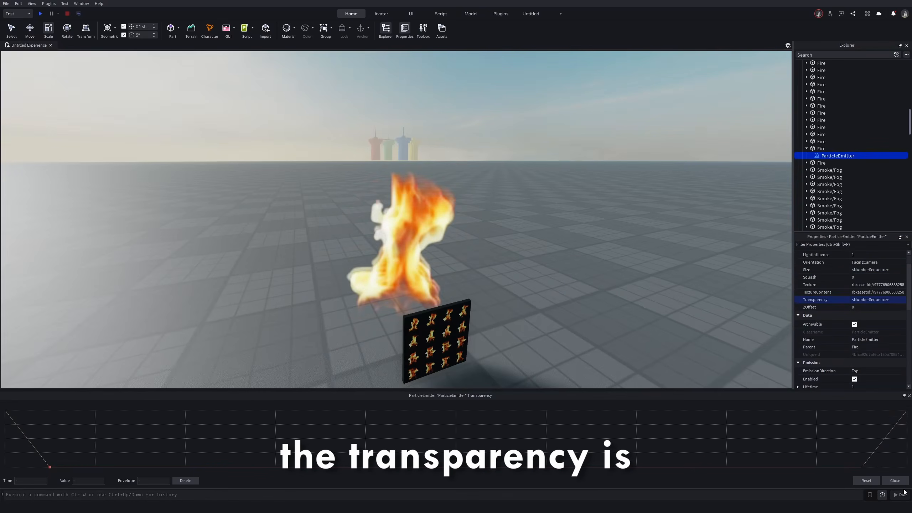
pyautogui.click(902, 481)
pyautogui.click(879, 354)
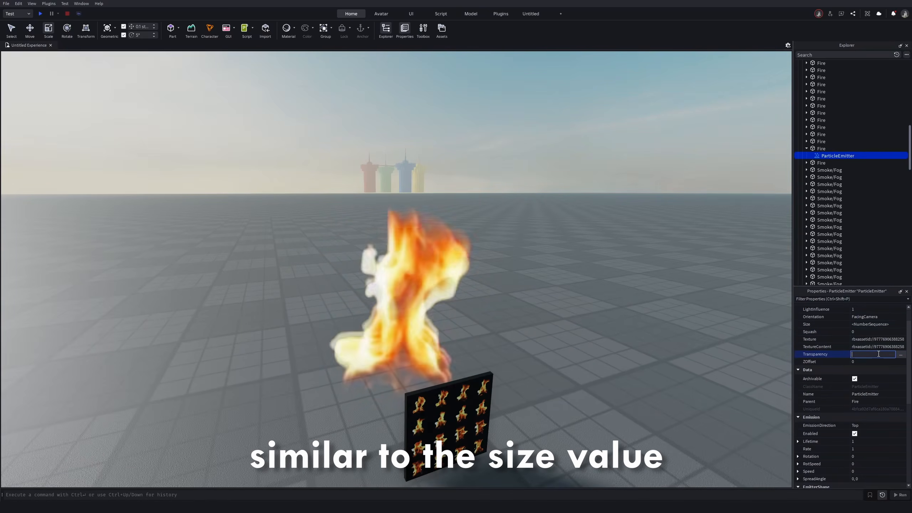
pyautogui.write('0.5')
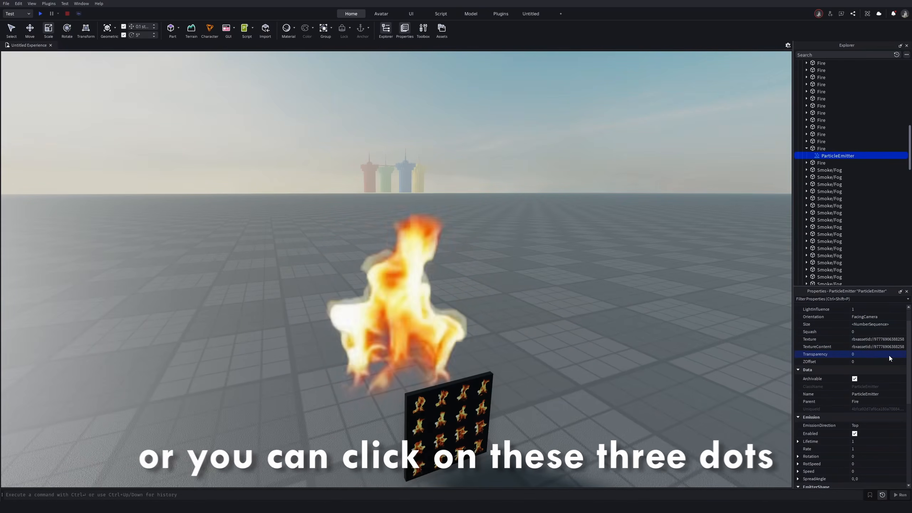
# Shape the Transparency graph to fall from 1 to 0 by about time 0.09, stay at 0, and rise to 1 at the end.
pyautogui.click(898, 354)
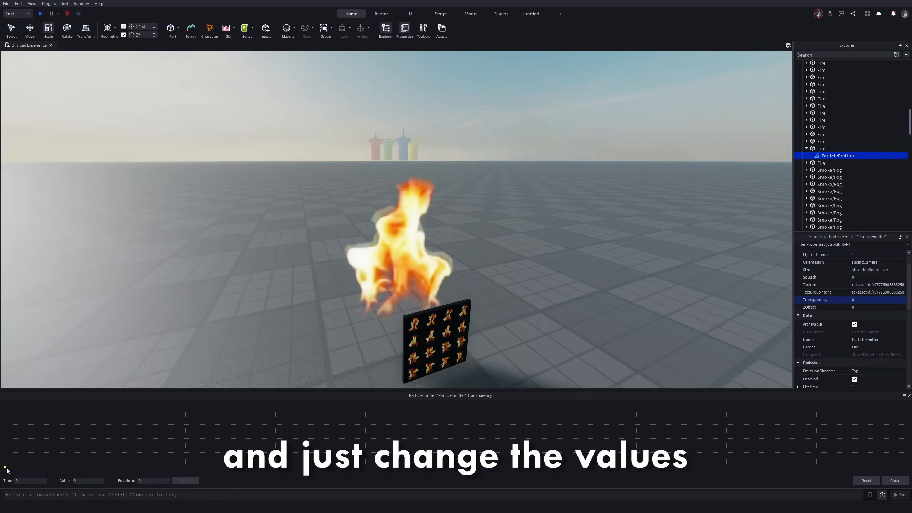
pyautogui.moveTo(87, 462); pyautogui.dragTo(96, 438)
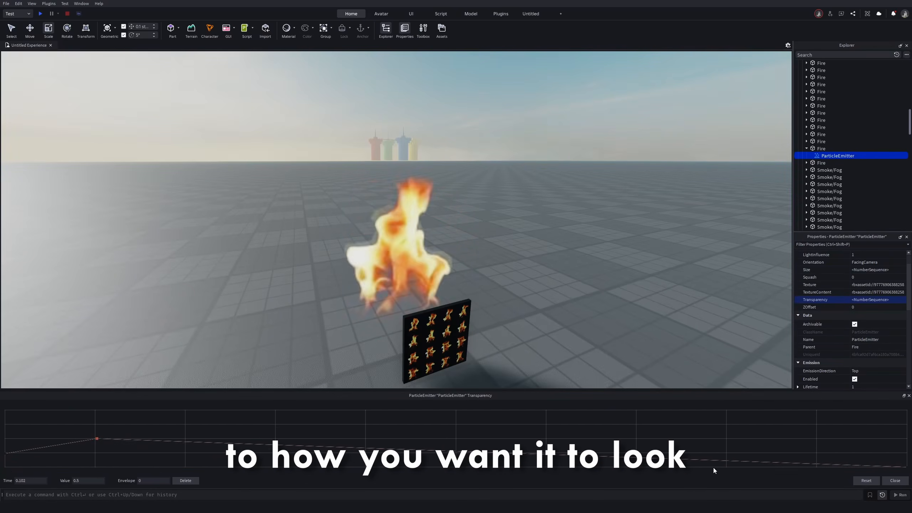
pyautogui.moveTo(849, 465); pyautogui.dragTo(849, 437)
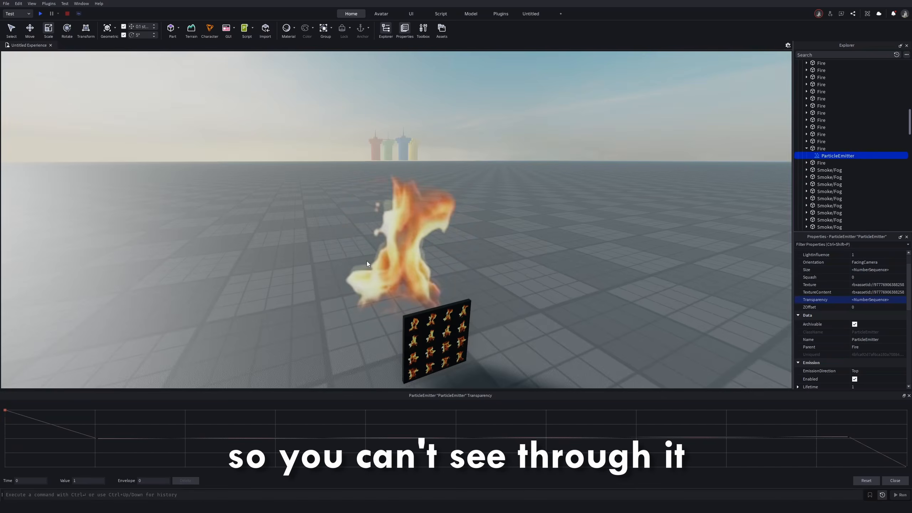
pyautogui.moveTo(906, 467); pyautogui.dragTo(908, 463)
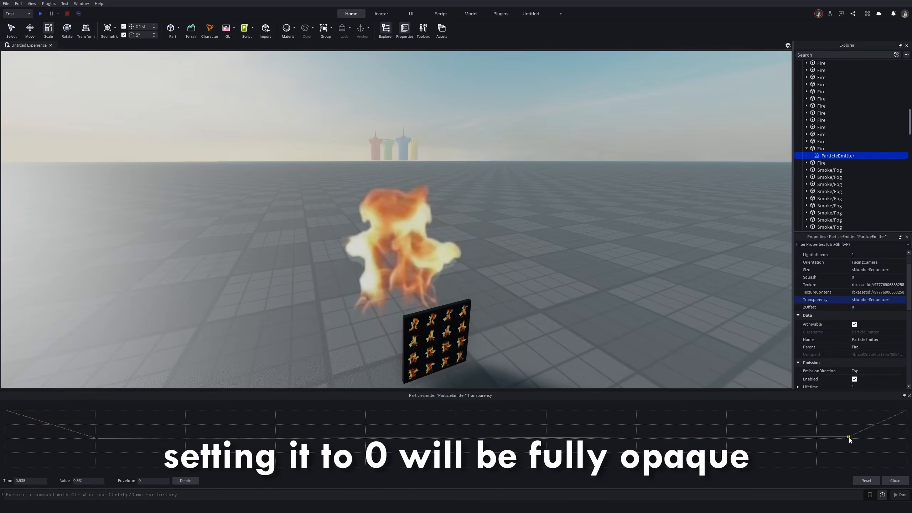
pyautogui.moveTo(96, 438); pyautogui.dragTo(93, 469)
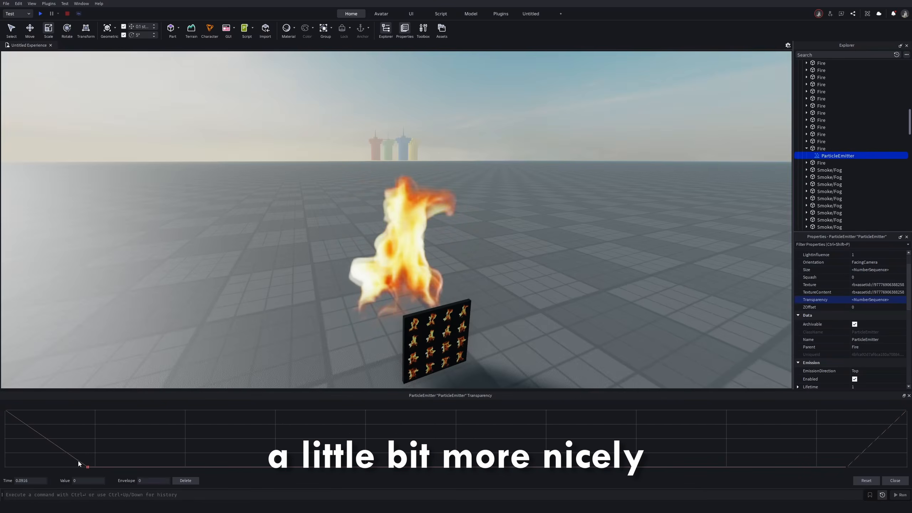
pyautogui.click(895, 480)
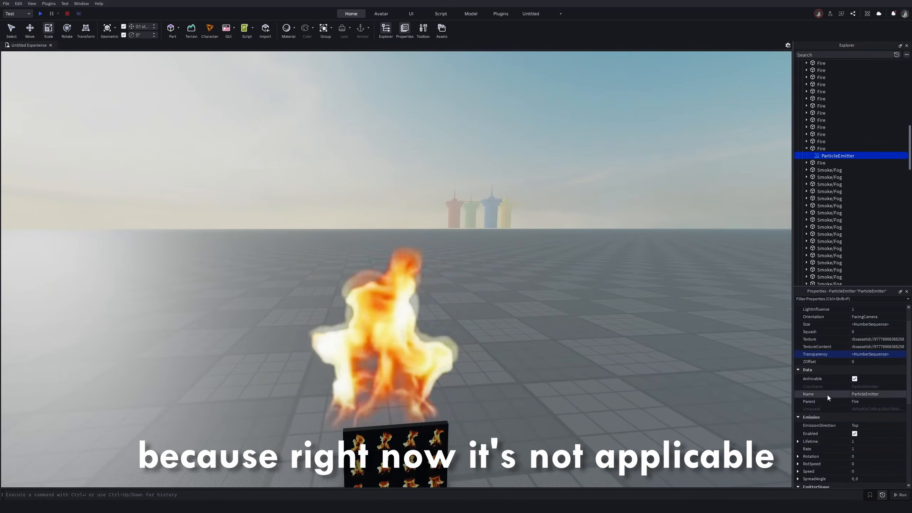
# Try Bottom as the emitter's EmissionDirection and stretch the Fire part sideways to about 3.3 studs.
pyautogui.scroll(-3, 855, 383)
pyautogui.click(837, 380)
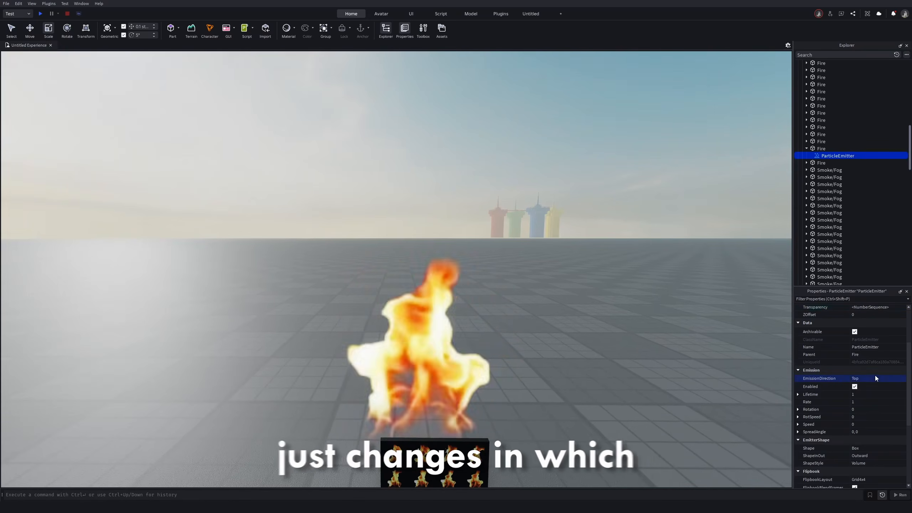
pyautogui.click(875, 378)
pyautogui.click(879, 392)
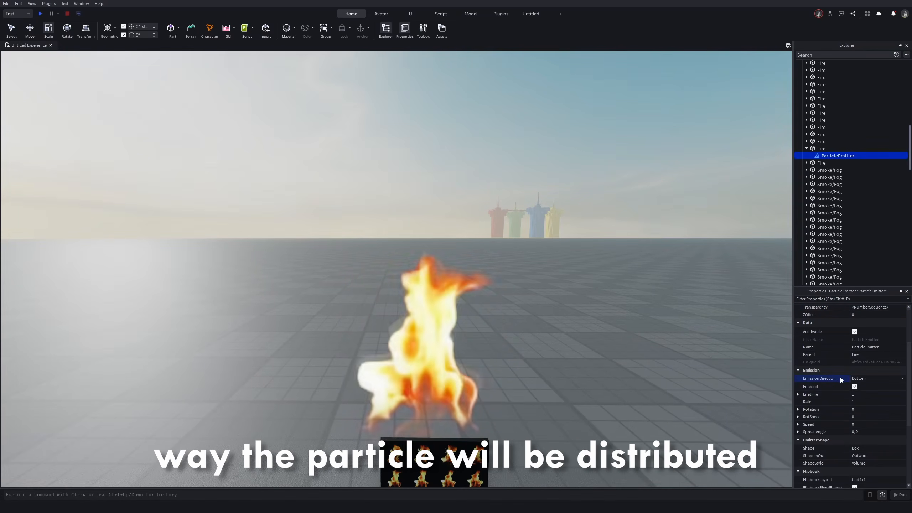
pyautogui.moveTo(336, 262); pyautogui.dragTo(372, 285)
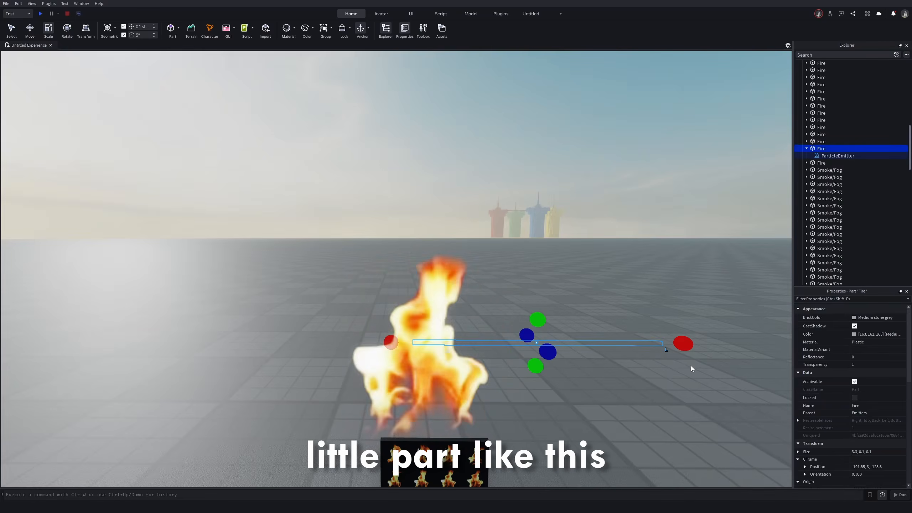
# Set the fire ParticleEmitter's Lifetime to 3.
pyautogui.click(838, 156)
pyautogui.scroll(-10, 852, 359)
pyautogui.click(862, 394)
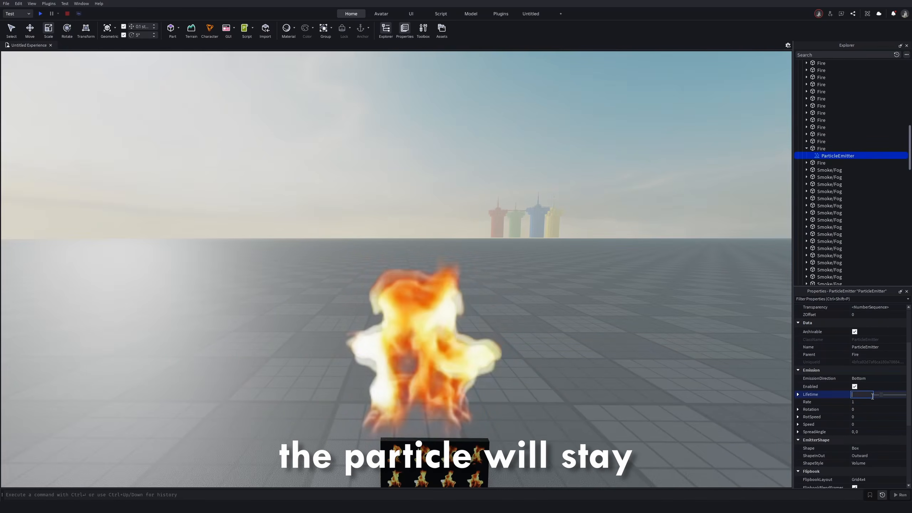
pyautogui.write('3')
# Scale the Fire part wider toward both sides along its X axis, and deselect it.
pyautogui.click(416, 352)
pyautogui.hotkey('ctrl', '1')
pyautogui.scroll(-3, 401, 314)
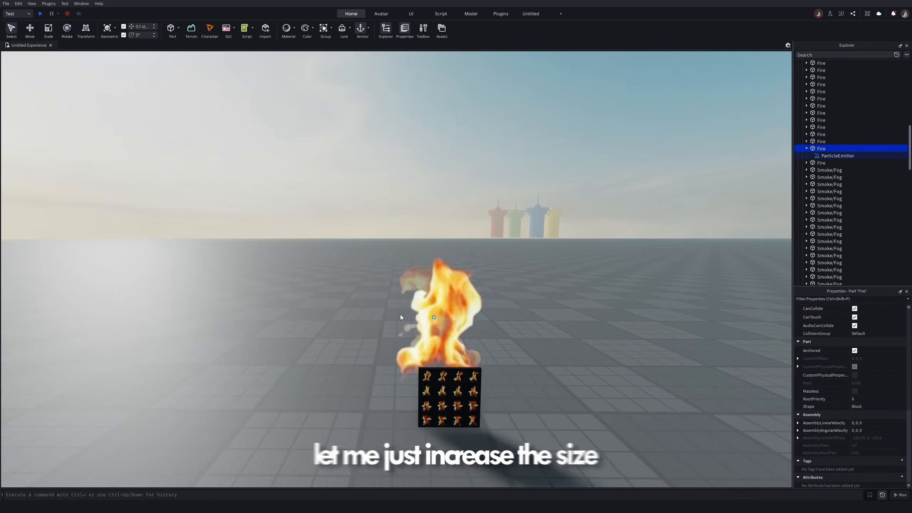
pyautogui.hotkey('ctrl', '4')
pyautogui.moveTo(401, 316); pyautogui.dragTo(274, 307)
pyautogui.moveTo(460, 322); pyautogui.dragTo(627, 318)
pyautogui.click(422, 307)
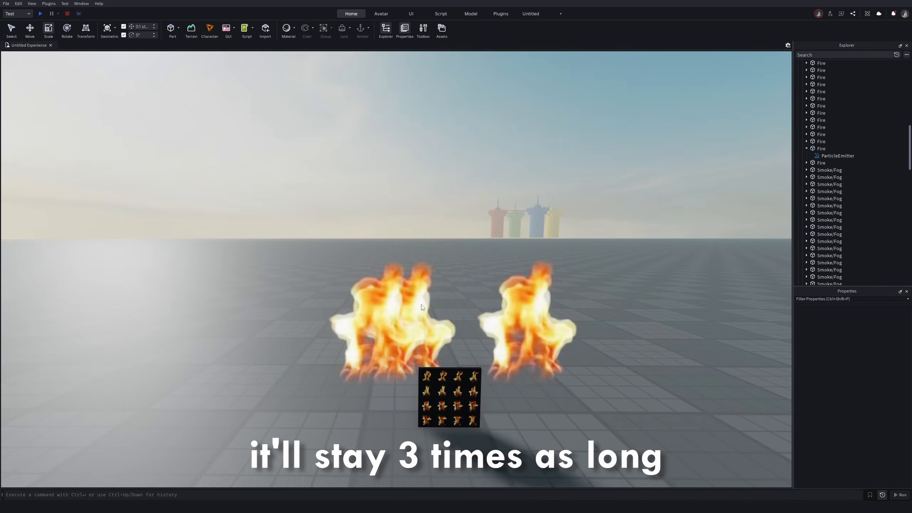
# Set the fire ParticleEmitter's Rate to 2.
pyautogui.click(838, 156)
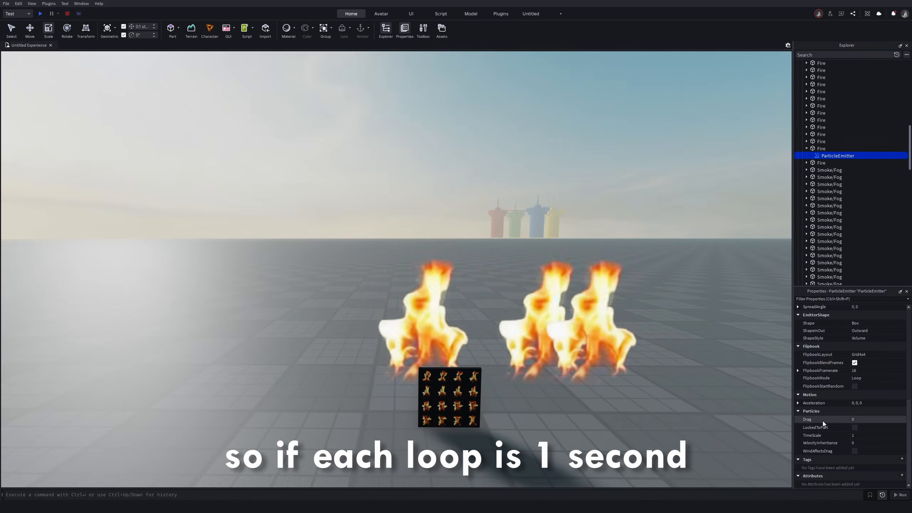
pyautogui.click(867, 418)
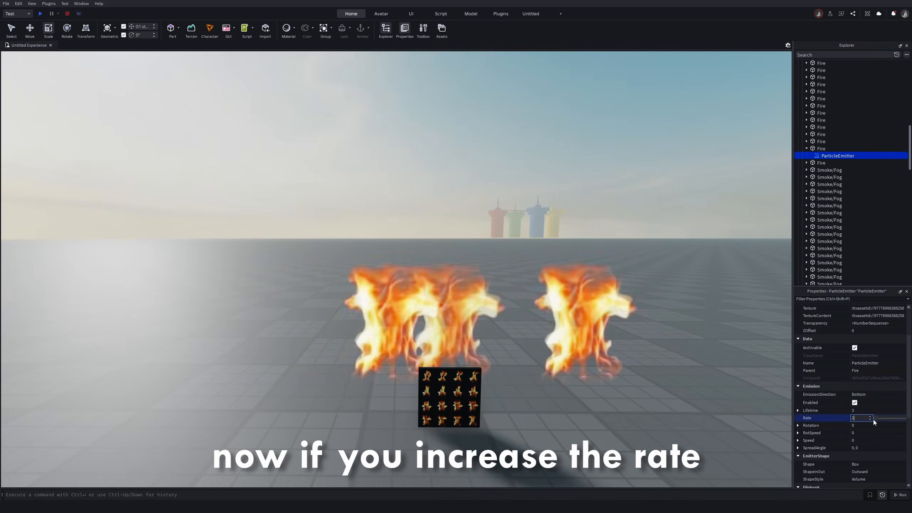
pyautogui.write('2')
pyautogui.press('Return')
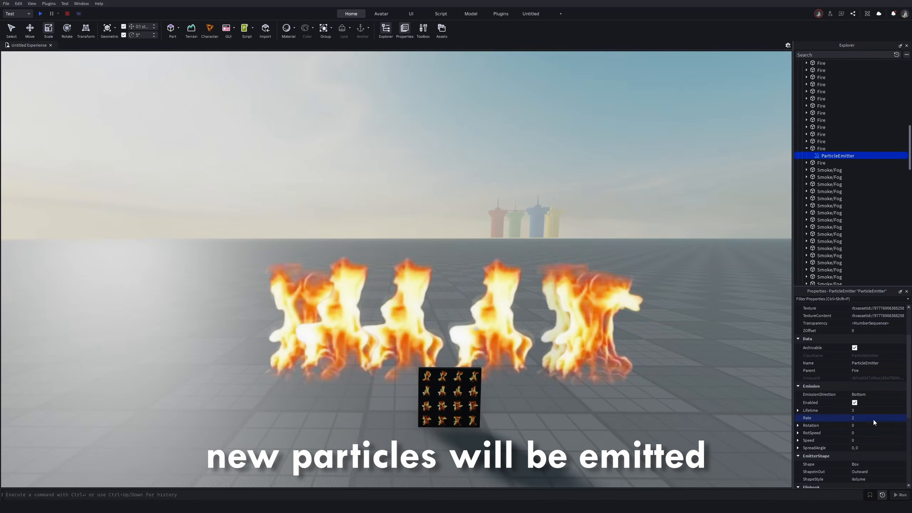
# Try a Rotation range on the emitter with a Min of -5 and a Max of 5.
pyautogui.scroll(-3, 874, 419)
pyautogui.click(867, 386)
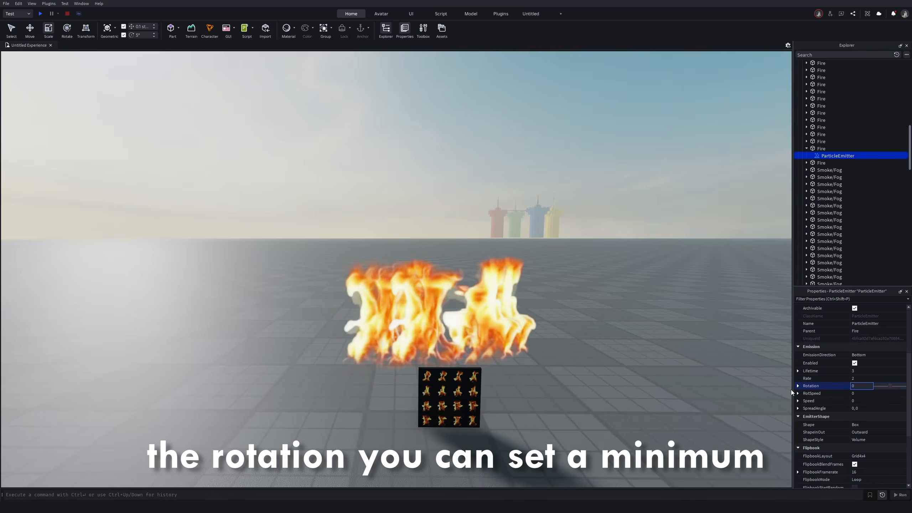
pyautogui.click(873, 393)
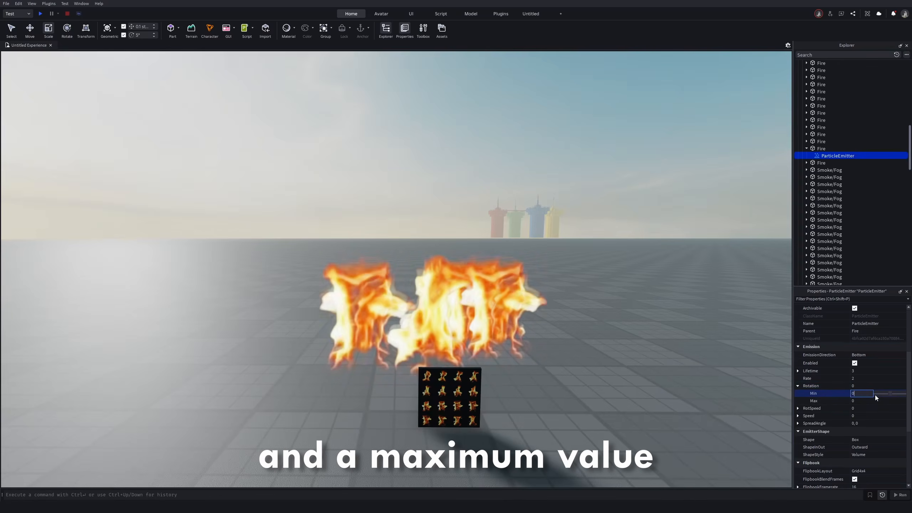
pyautogui.press('BackSpace')
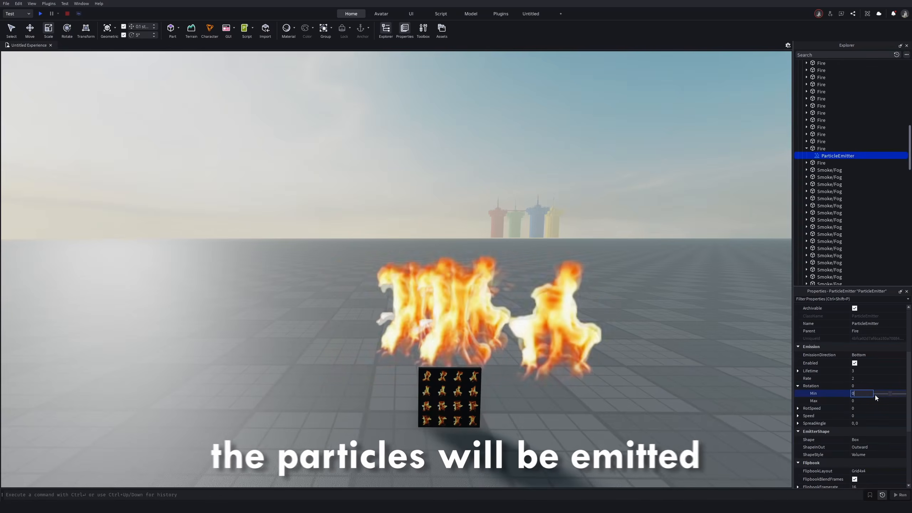
pyautogui.write('-5')
pyautogui.press('Return')
pyautogui.click(867, 401)
pyautogui.press('BackSpace')
pyautogui.write('5')
pyautogui.press('Return')
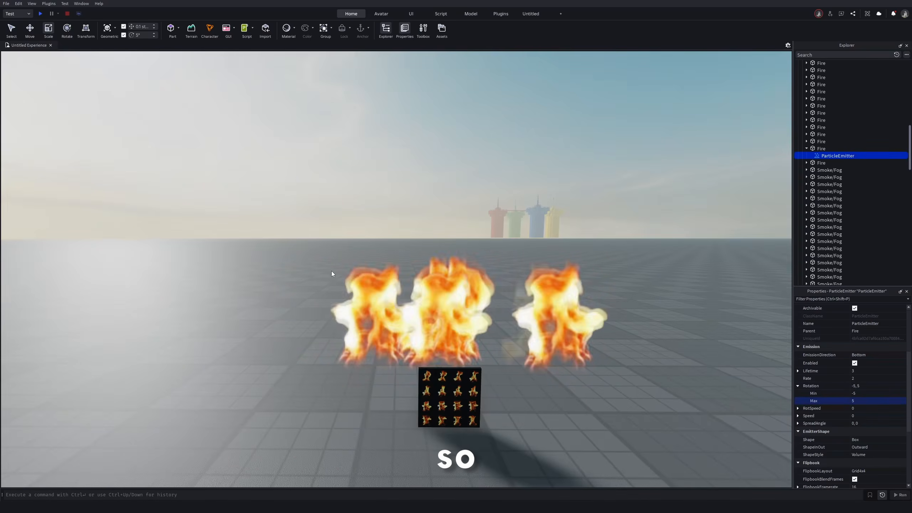
# Widen the emitter's Rotation range to a Min of -30 and a Max of 30.
pyautogui.click(864, 394)
pyautogui.press('BackSpace')
pyautogui.write('30')
pyautogui.click(871, 400)
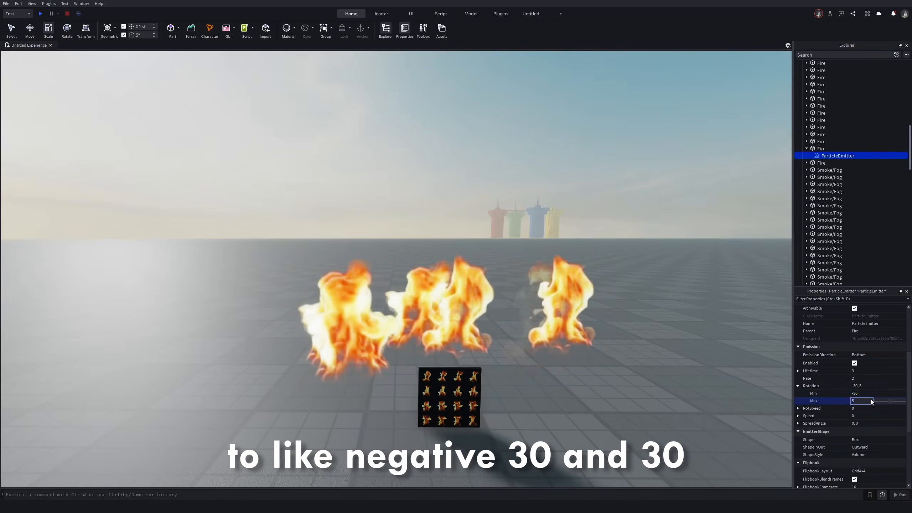
pyautogui.press('BackSpace')
pyautogui.write('30')
pyautogui.press('Return')
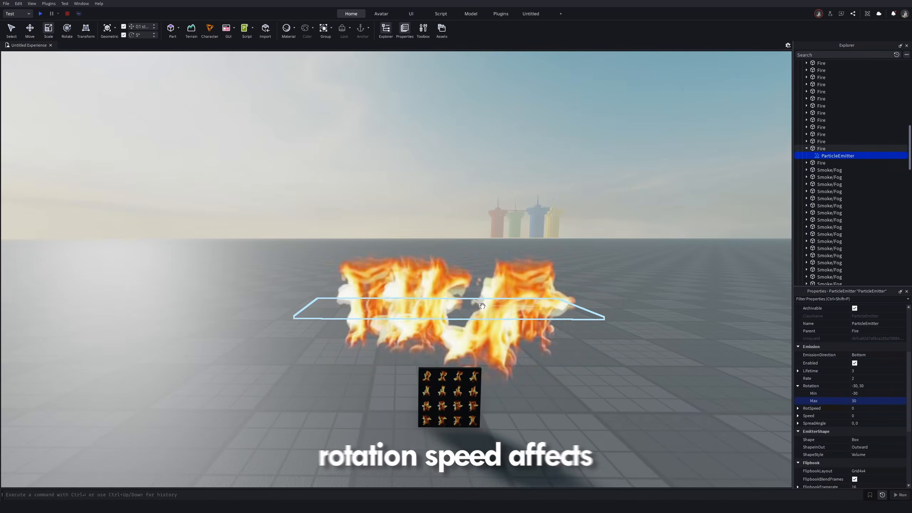
# Set the emitter's RotSpeed range to a Min of -5 and a Max of 5.
pyautogui.click(798, 409)
pyautogui.click(862, 409)
pyautogui.press('BackSpace')
pyautogui.write('-5')
pyautogui.press('Return')
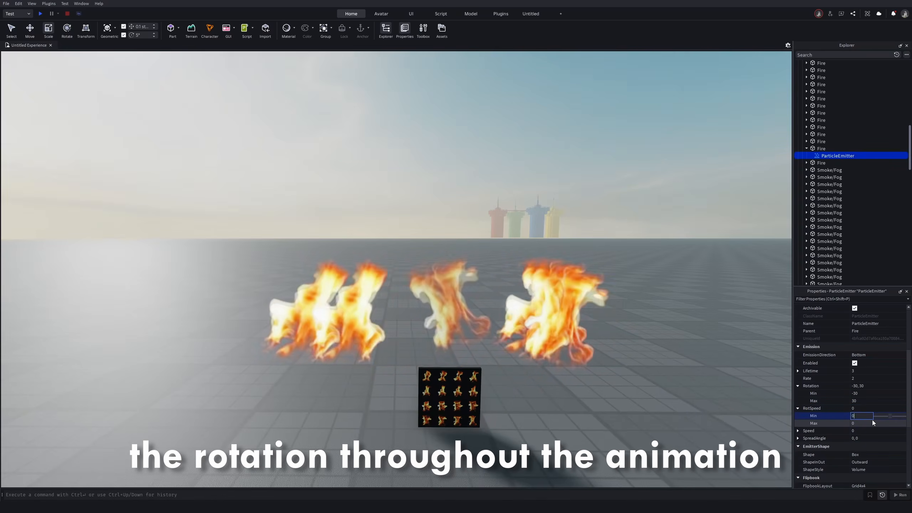
pyautogui.click(873, 420)
pyautogui.press('BackSpace')
pyautogui.write('5')
pyautogui.press('Return')
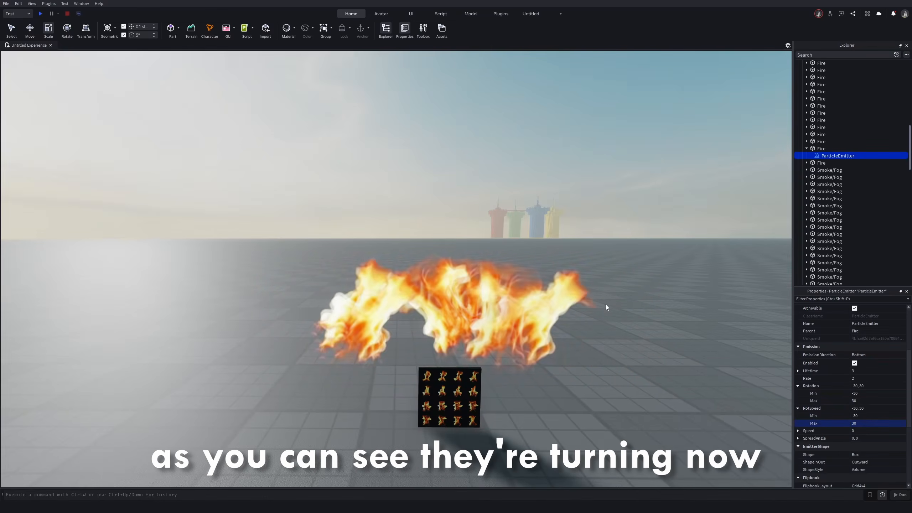
# Set the emitter's Speed range to a Min of 1 and a Max of 5.
pyautogui.click(797, 431)
pyautogui.click(877, 439)
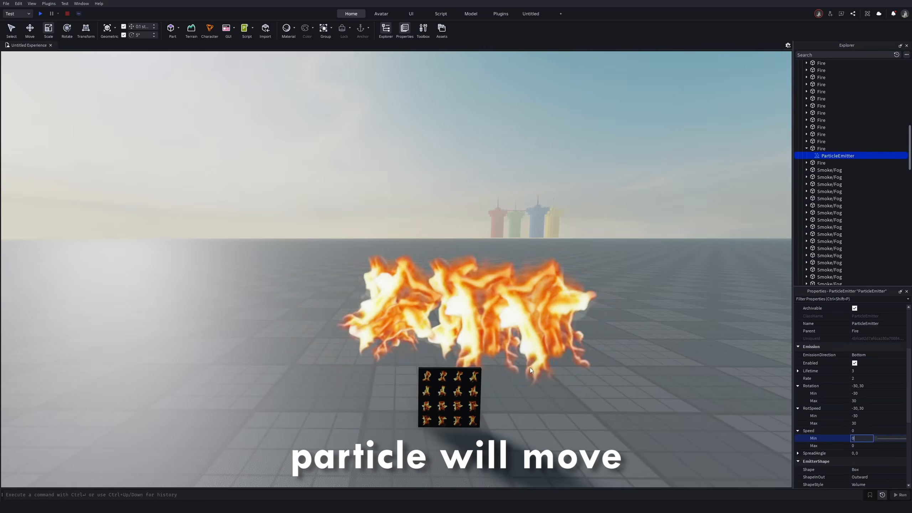
pyautogui.write('1, 5')
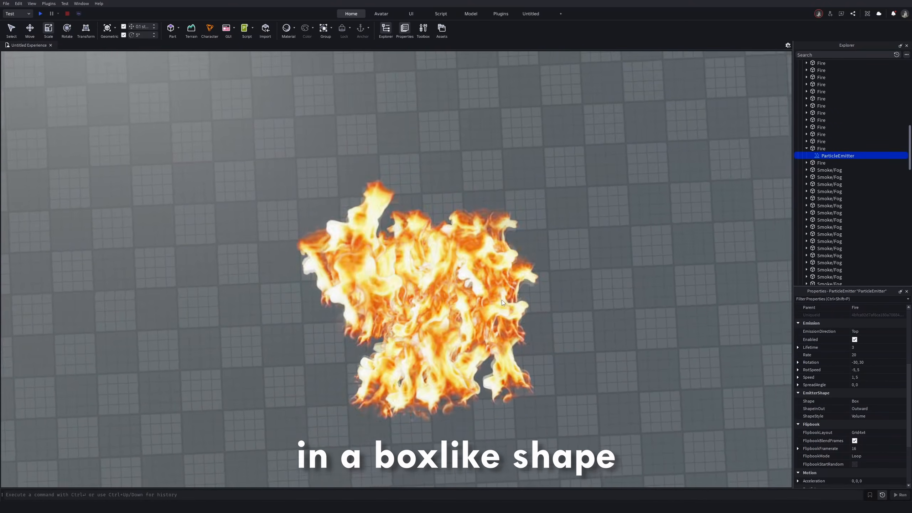
# Try the Cylinder and Sphere emitter shapes, and return Shape to Box.
pyautogui.click(869, 401)
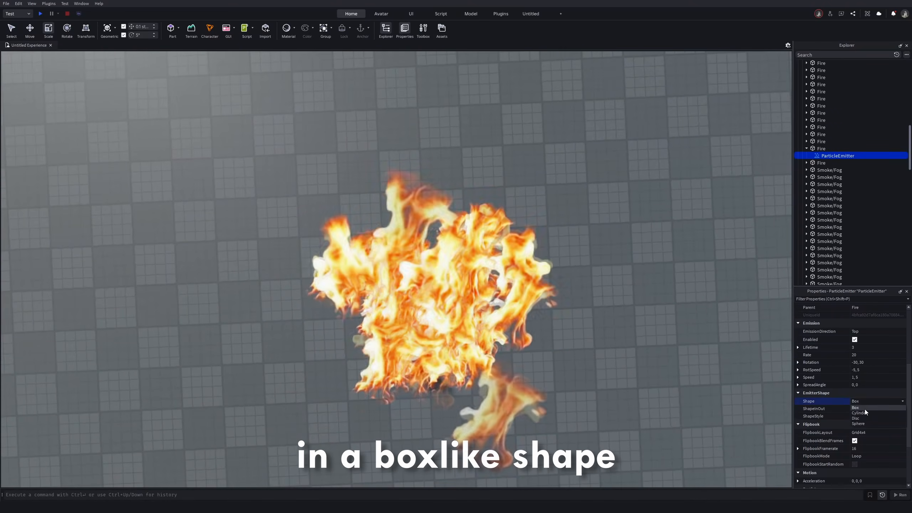
pyautogui.click(866, 413)
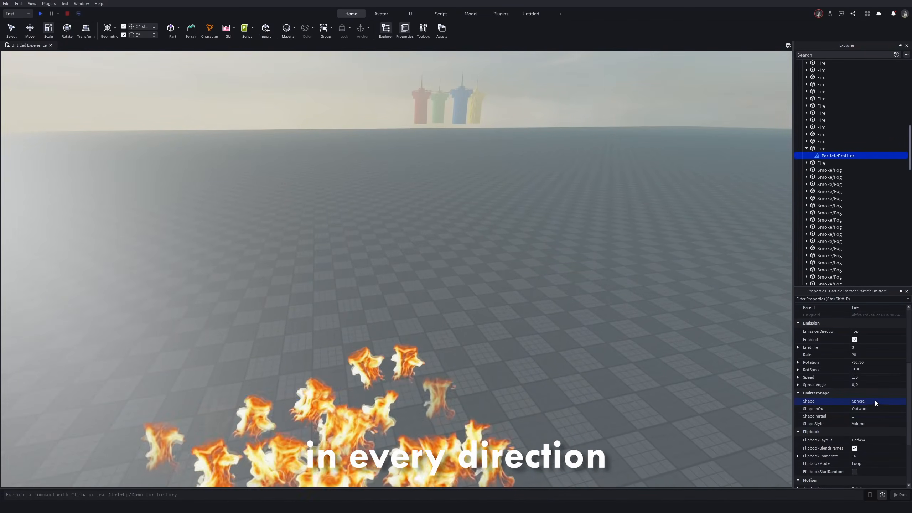
pyautogui.click(874, 402)
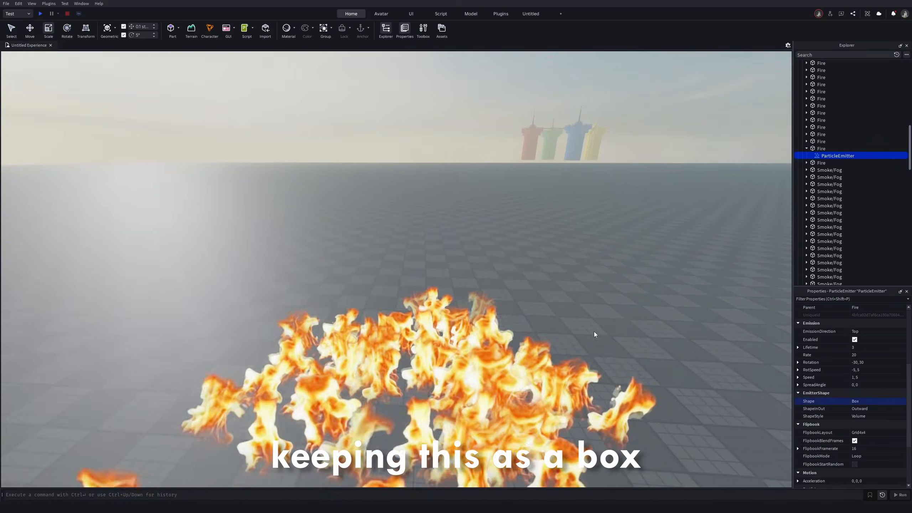
# Try InAndOut for the emitter's ShapeInOut, return it to Outward, and check the ShapeStyle setting.
pyautogui.click(864, 410)
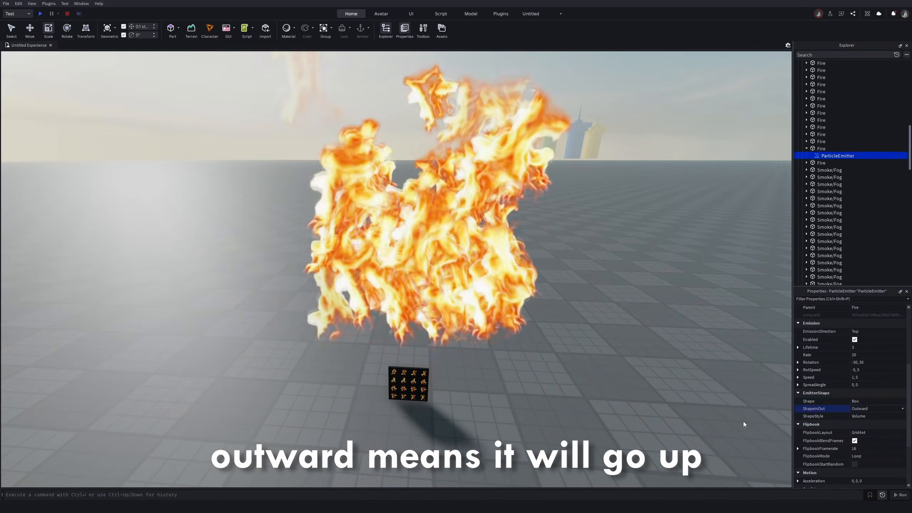
pyautogui.click(879, 410)
pyautogui.click(862, 417)
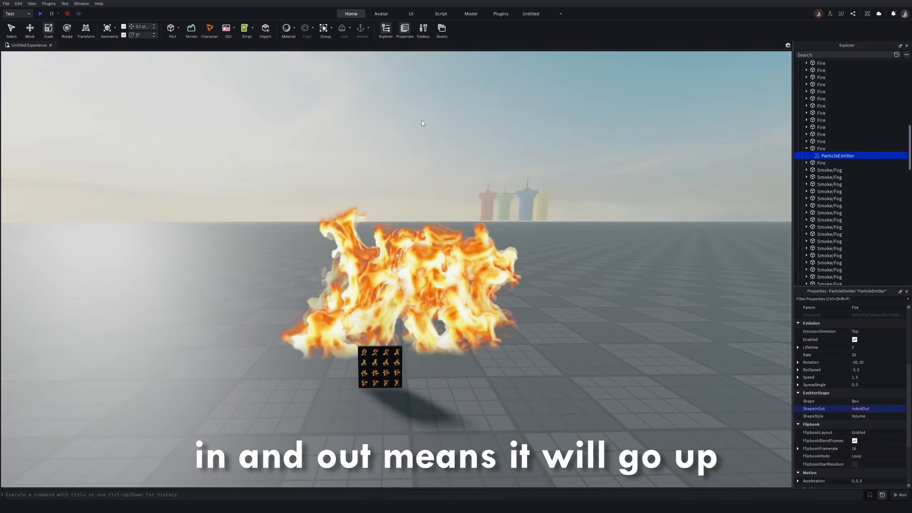
pyautogui.click(886, 416)
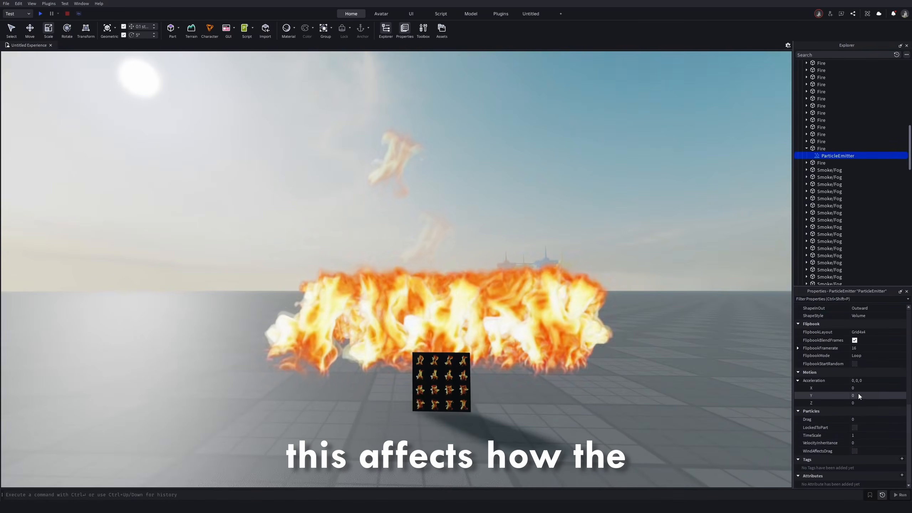
# Try an X Acceleration of 30 on the emitter and watch how the particles drift.
pyautogui.click(876, 388)
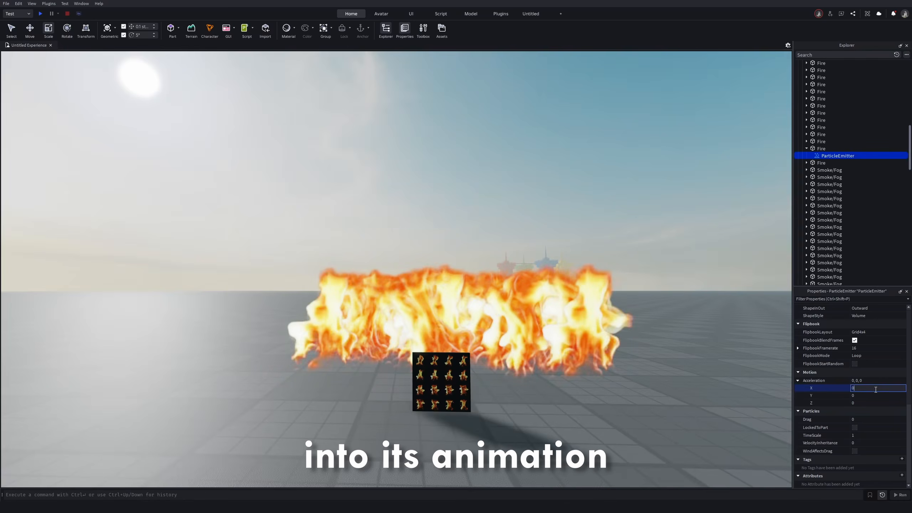
pyautogui.write('30')
pyautogui.press('Return')
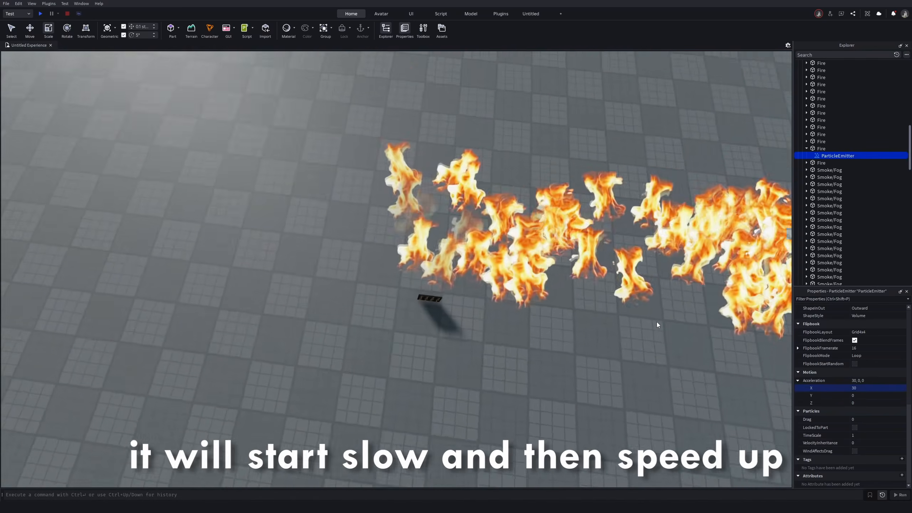
pyautogui.moveTo(657, 322); pyautogui.dragTo(499, 149, button='right')
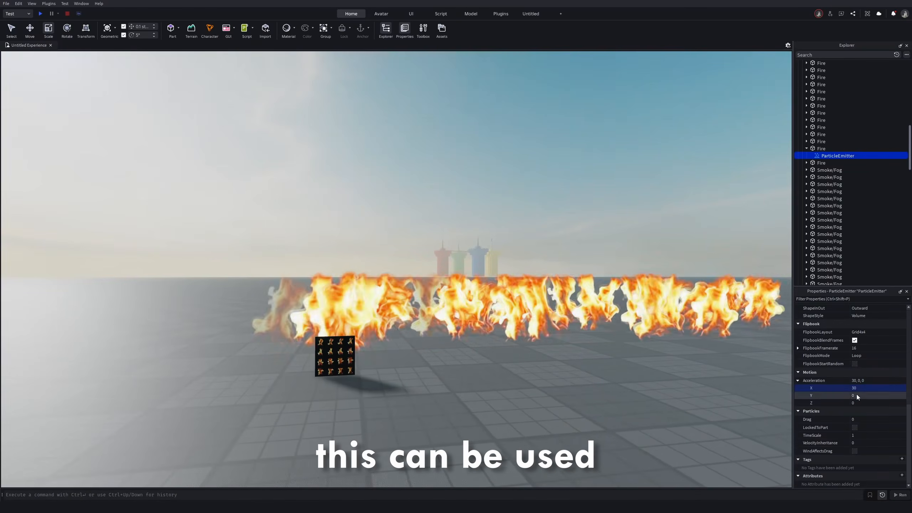
# Set the emitter's Acceleration to 5 on X and 3 on Y, and reduce X to 1.
pyautogui.click(857, 388)
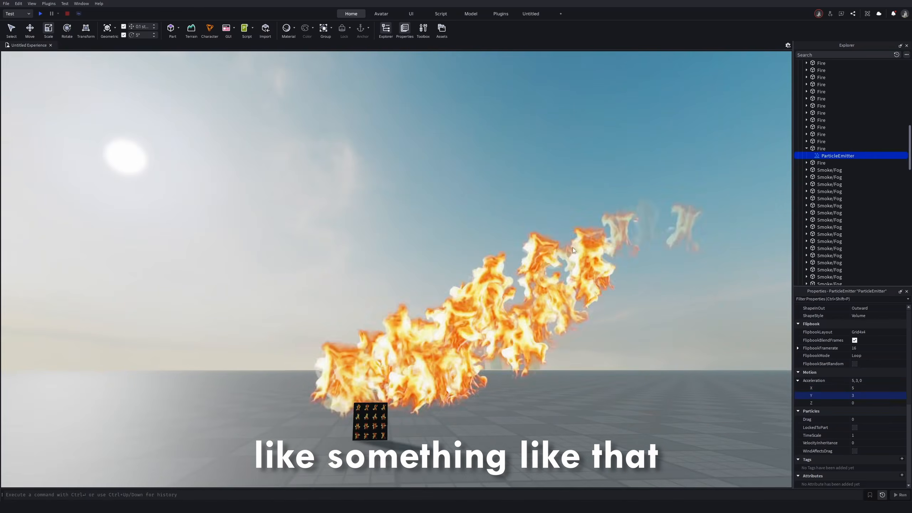
pyautogui.click(857, 388)
pyautogui.write('1')
pyautogui.press('Return')
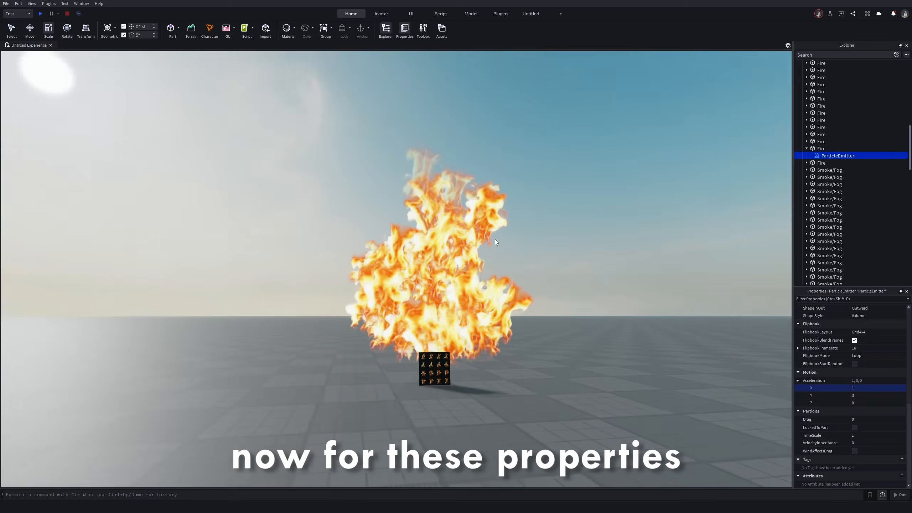
# Read the description of the emitter's Drag property and locate its LockedToPart option.
pyautogui.click(813, 420)
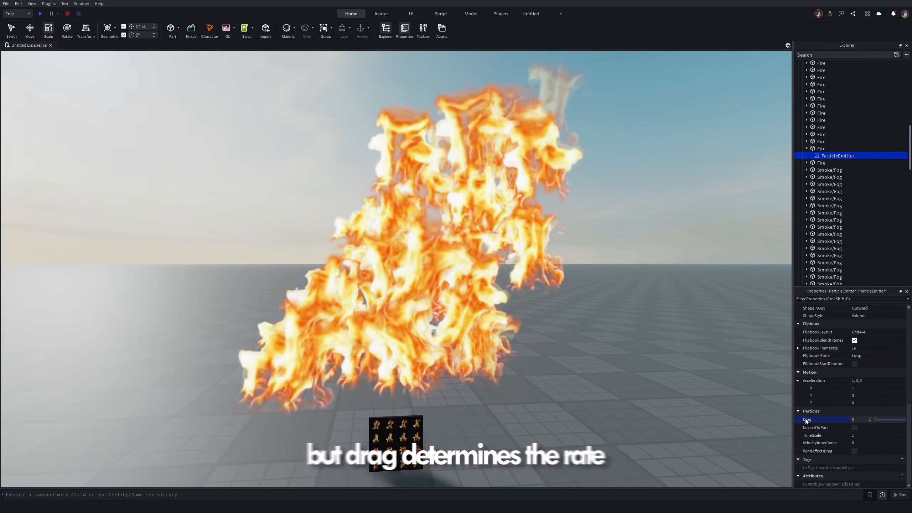
pyautogui.moveTo(806, 421)
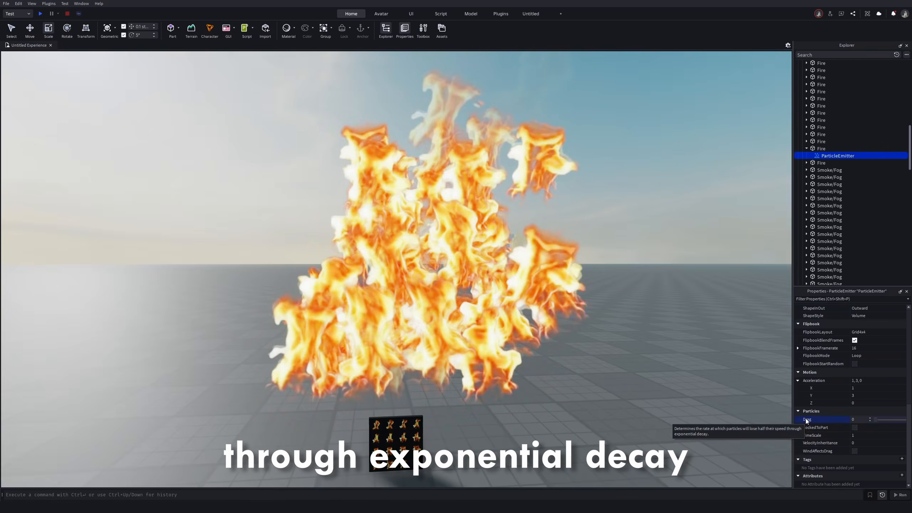
pyautogui.click(826, 428)
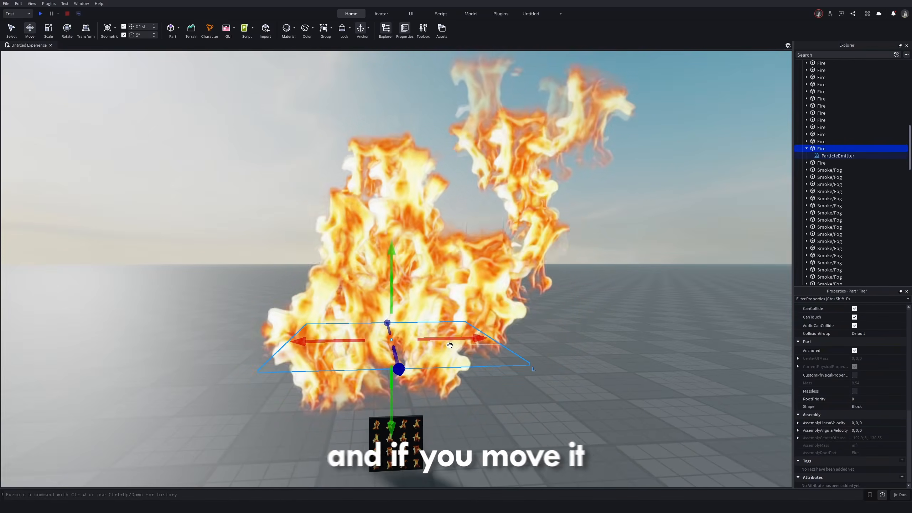
# Move the Fire part sideways along its X axis with LockedToPart off, watching whether the particles follow.
pyautogui.moveTo(481, 336); pyautogui.dragTo(395, 366)
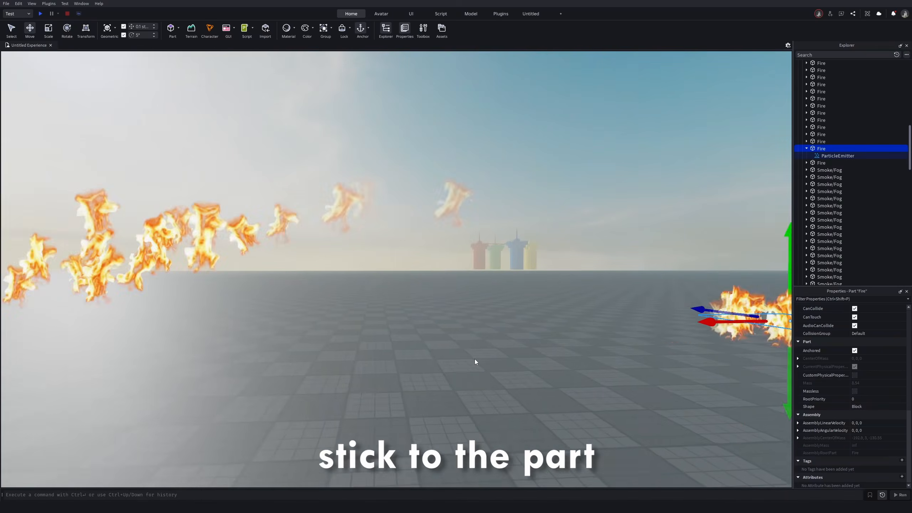
pyautogui.moveTo(475, 359); pyautogui.dragTo(474, 359, button='right')
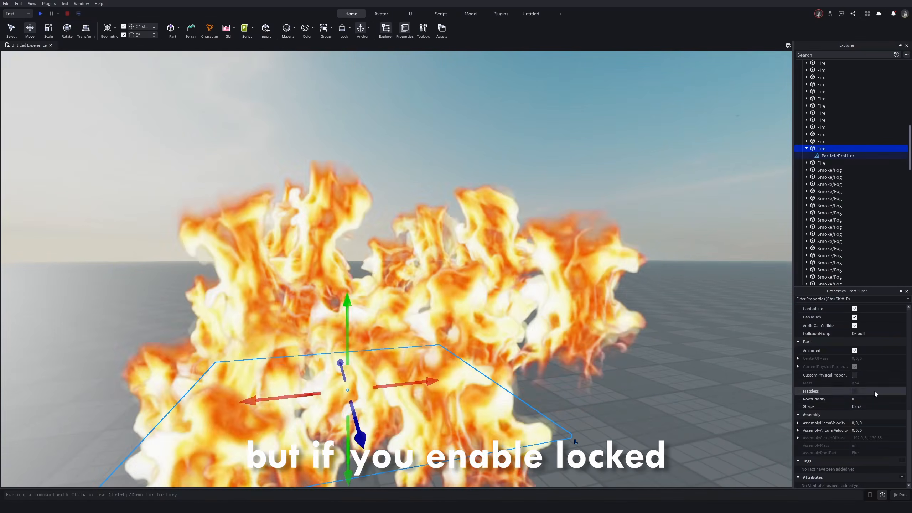
# Turn on LockedToPart for the Fire part's ParticleEmitter and set its TimeScale to 0.5.
pyautogui.click(835, 157)
pyautogui.click(855, 427)
pyautogui.scroll(-5, 566, 394)
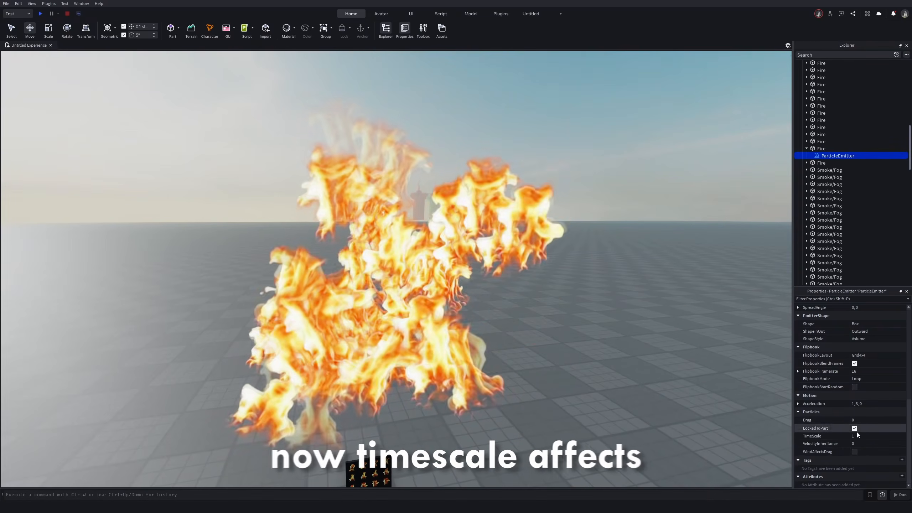
pyautogui.click(864, 437)
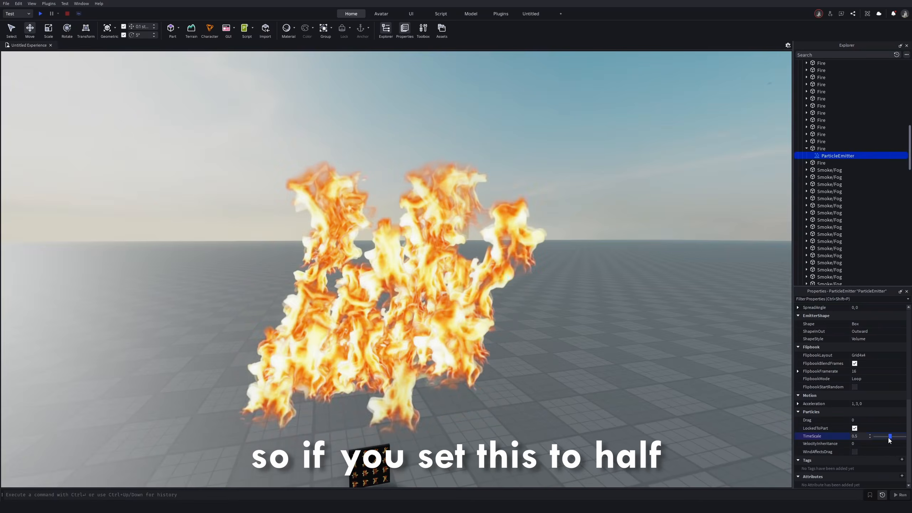
pyautogui.moveTo(885, 437); pyautogui.dragTo(884, 437)
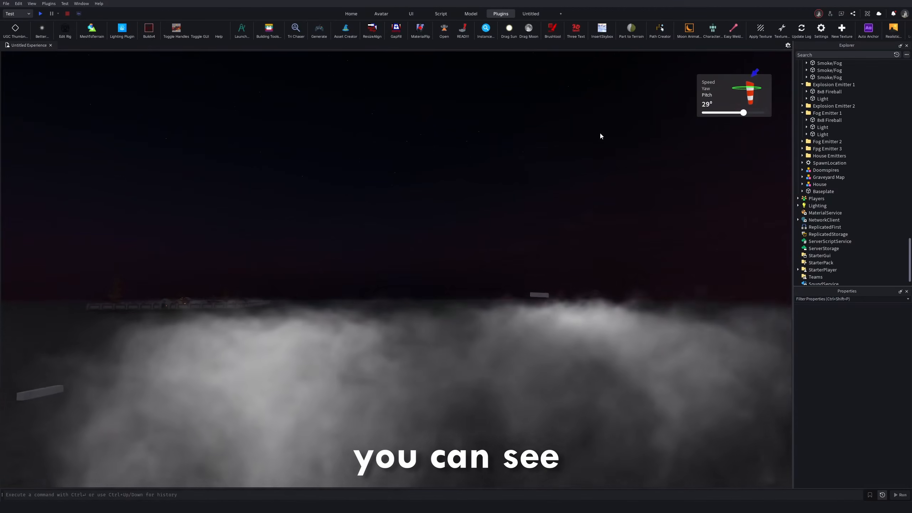
# Open the Transparency curve of the ParticleEmitter in Fog Emitter 1's 8x8 Fireball and examine its fade-in and fade-out keypoints.
pyautogui.press('s')
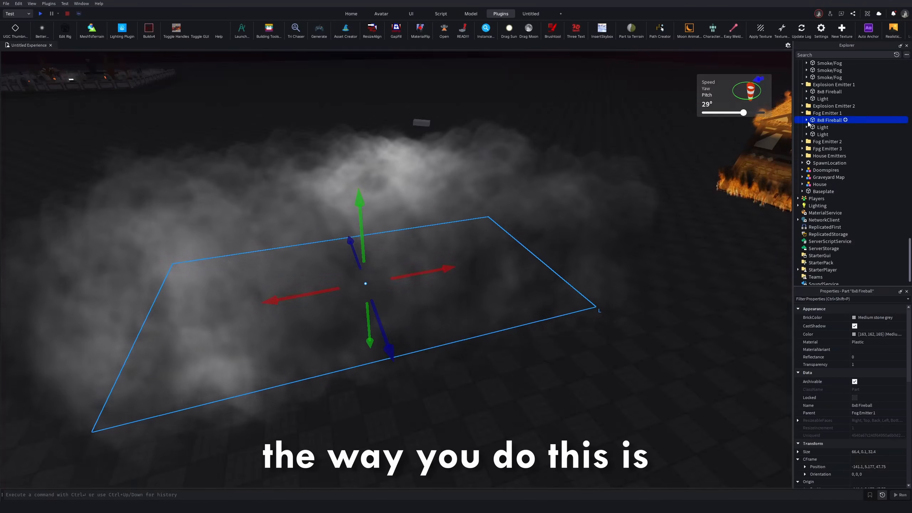
pyautogui.click(807, 120)
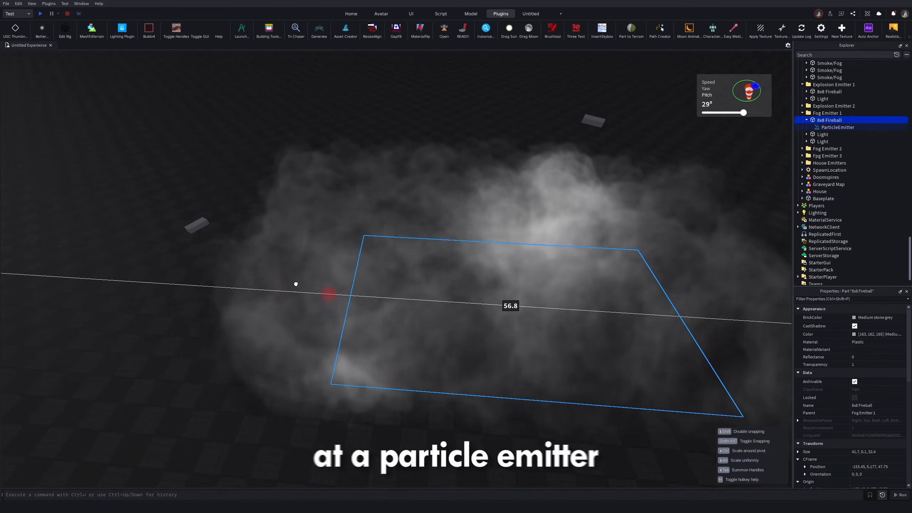
pyautogui.click(900, 347)
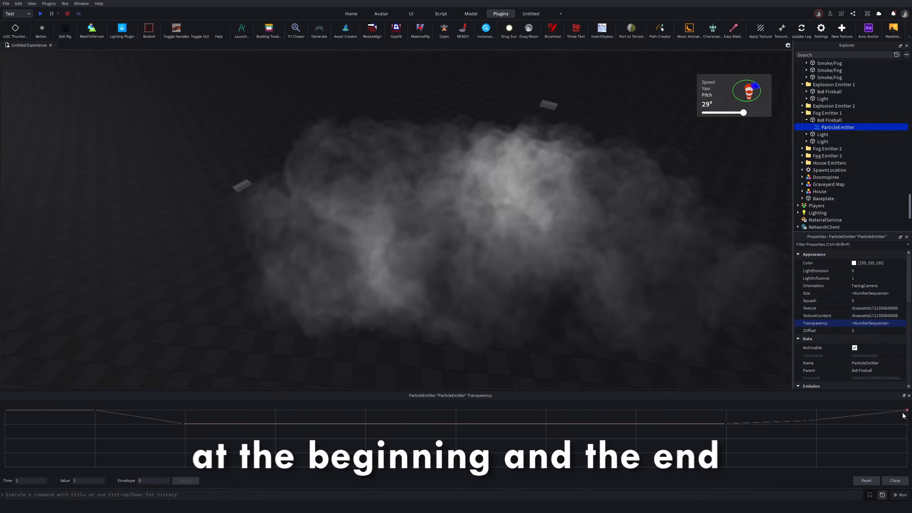
pyautogui.moveTo(180, 423); pyautogui.dragTo(249, 426)
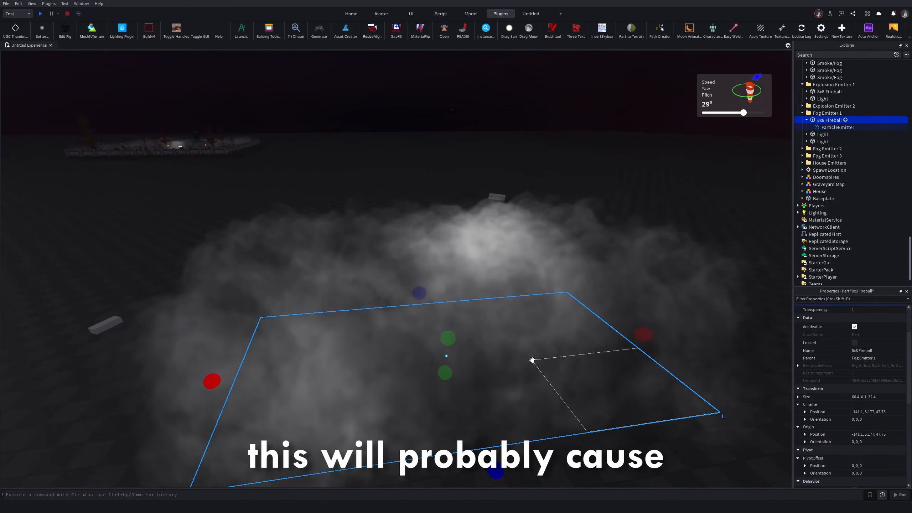
pyautogui.press('a')
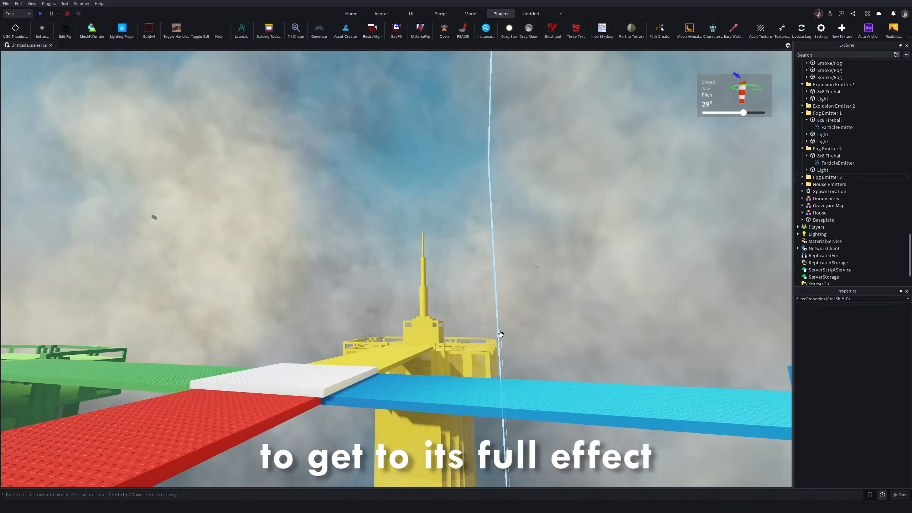
# Examine the fog volume surrounding the coloured towers and select the PointLight inside one of Fpg Emitter 3's Light parts.
pyautogui.moveTo(503, 331); pyautogui.dragTo(503, 330, button='right')
pyautogui.scroll(-5, 502, 330)
pyautogui.scroll(3, 390, 255)
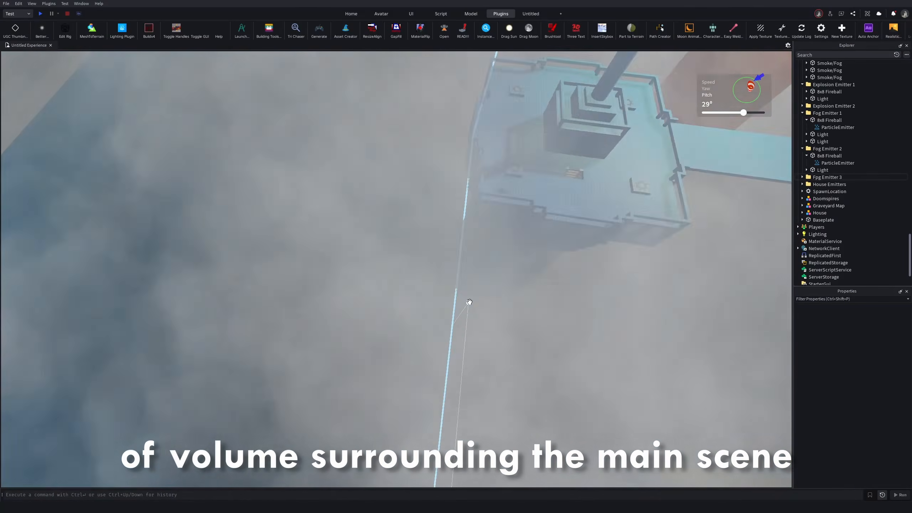
pyautogui.scroll(5, 468, 302)
pyautogui.moveTo(470, 302); pyautogui.dragTo(468, 301, button='right')
pyautogui.scroll(-5, 512, 296)
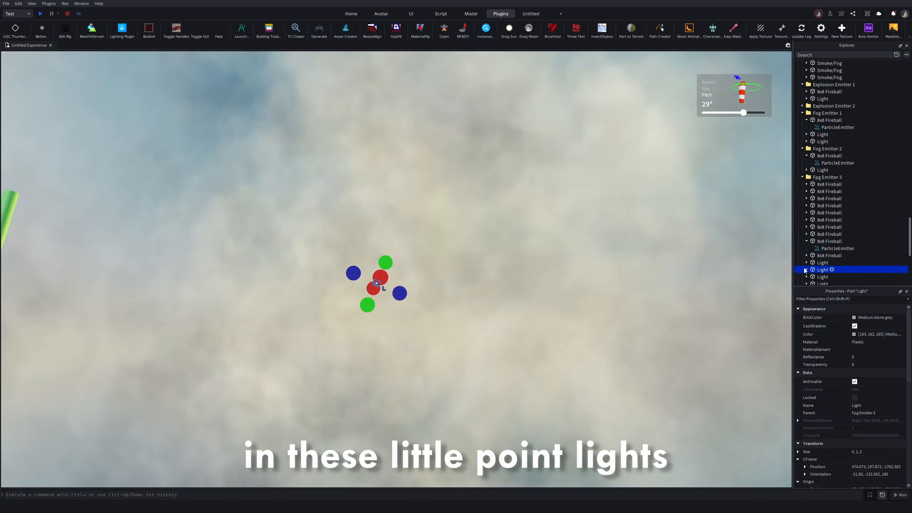
pyautogui.click(830, 277)
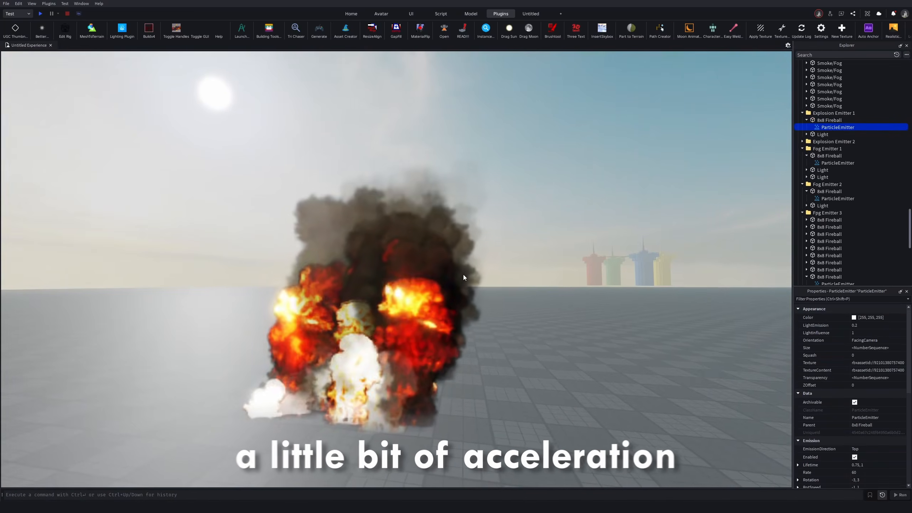
# Inspect the Size curve of Explosion Emitter 1's ParticleEmitter, checking its keypoint values and envelopes, and close the curve editor.
pyautogui.scroll(5, 463, 275)
pyautogui.scroll(-5, 464, 277)
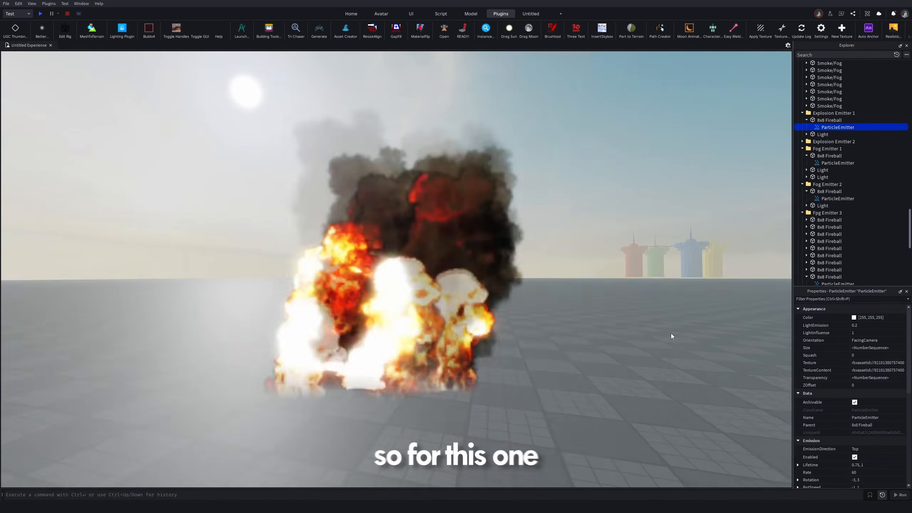
pyautogui.click(873, 347)
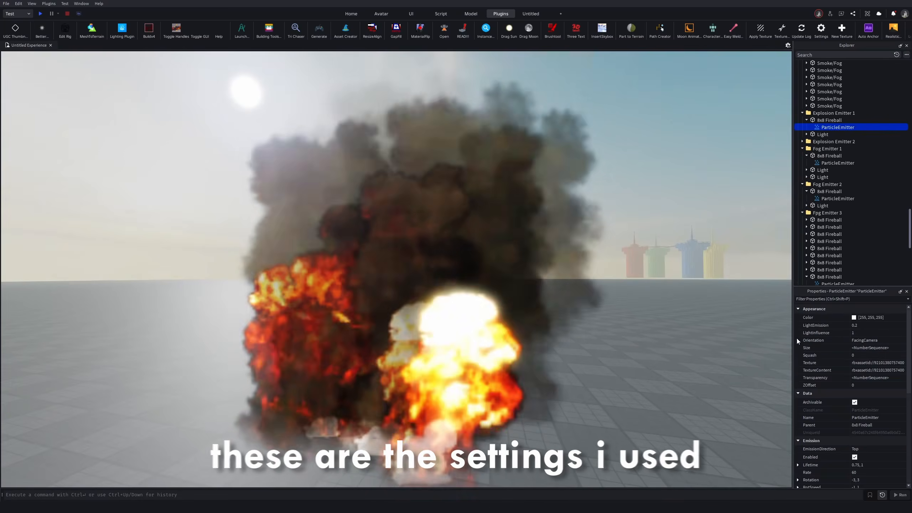
pyautogui.click(901, 349)
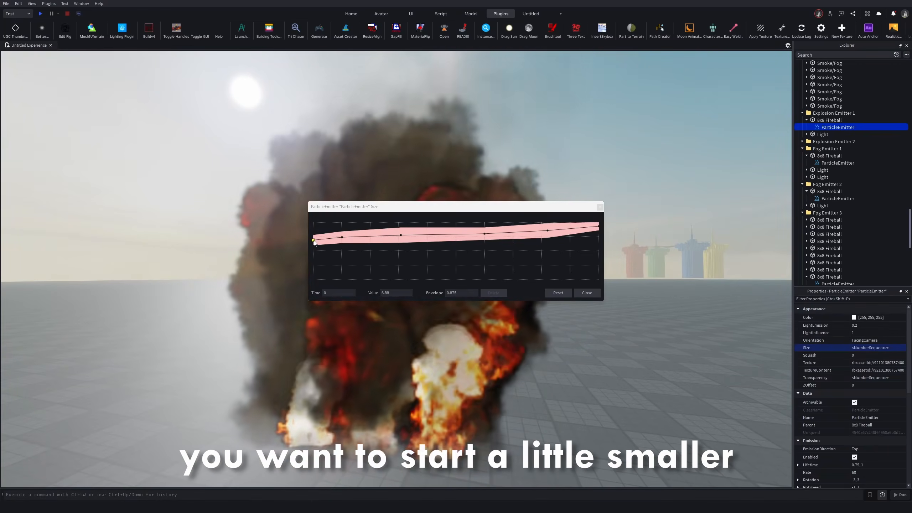
pyautogui.click(547, 230)
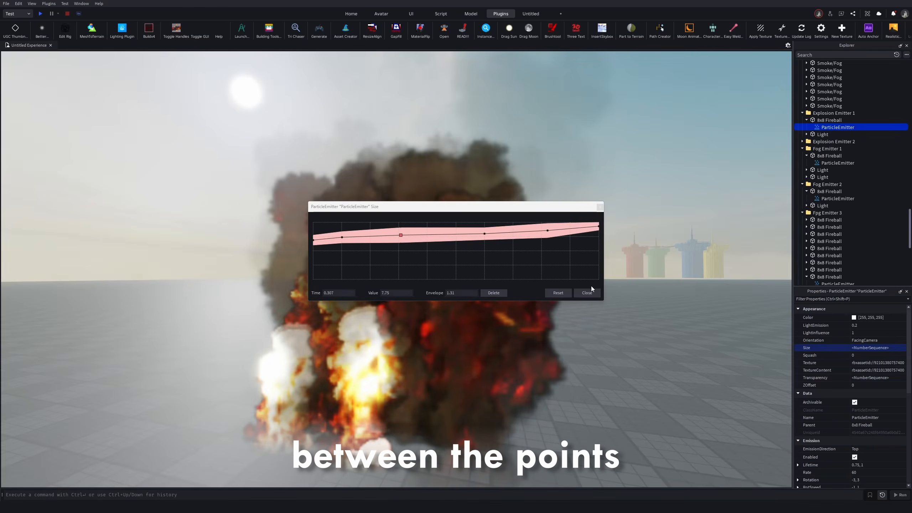
pyautogui.click(587, 293)
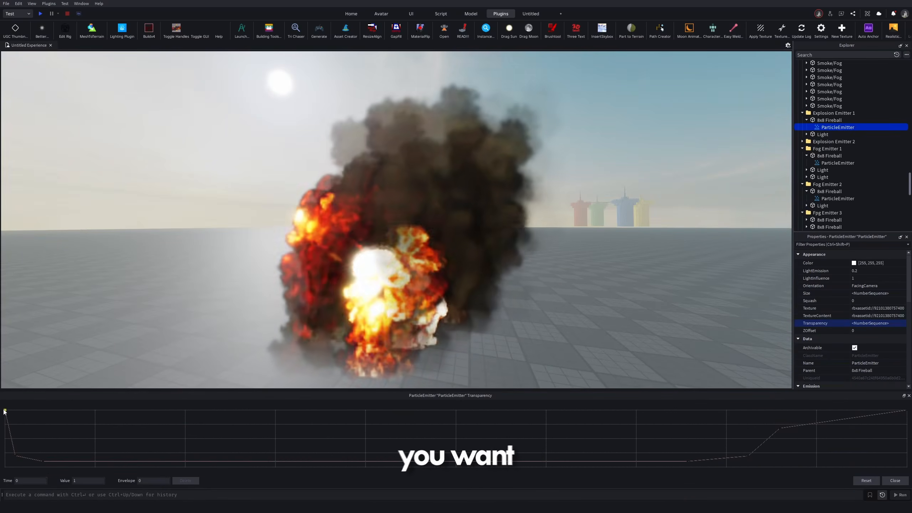
# Check the start, fade-out and end keypoints on the Transparency curve of Explosion Emitter 1's ParticleEmitter.
pyautogui.click(6, 410)
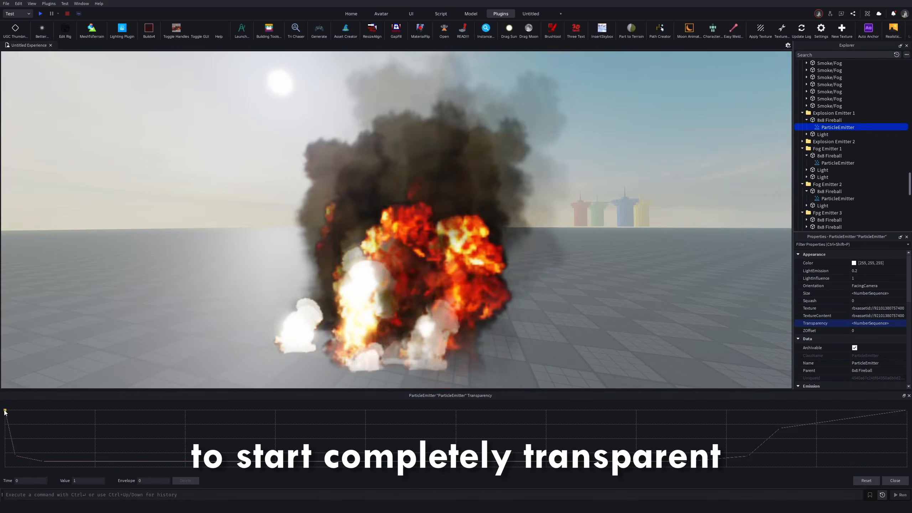
pyautogui.click(747, 456)
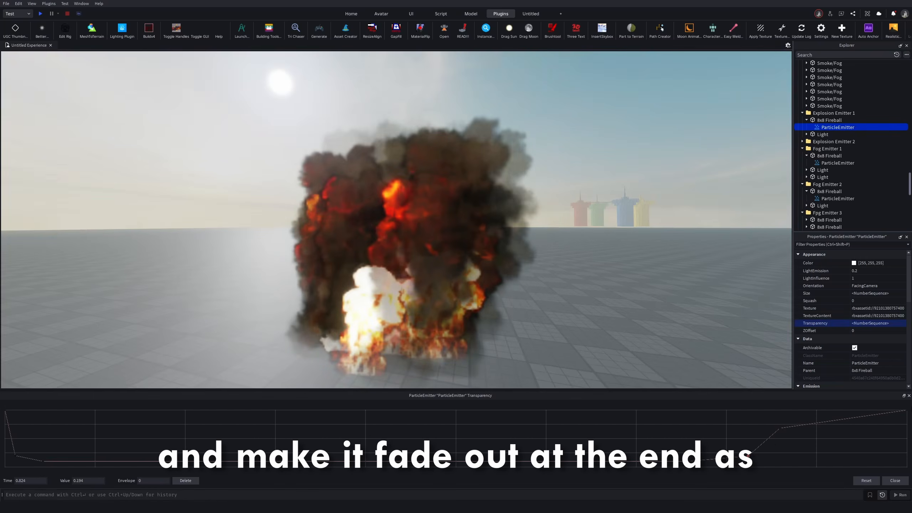
pyautogui.click(906, 410)
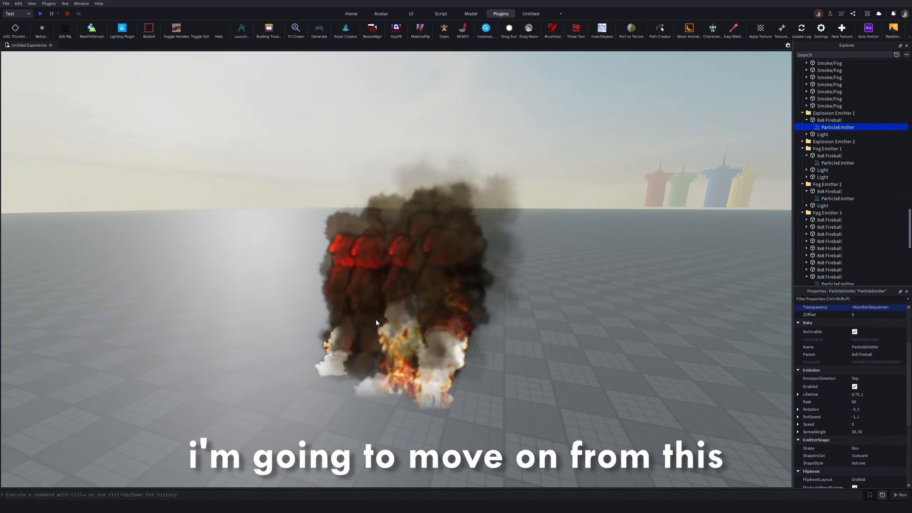
pyautogui.scroll(3, 405, 286)
pyautogui.scroll(-3, 404, 286)
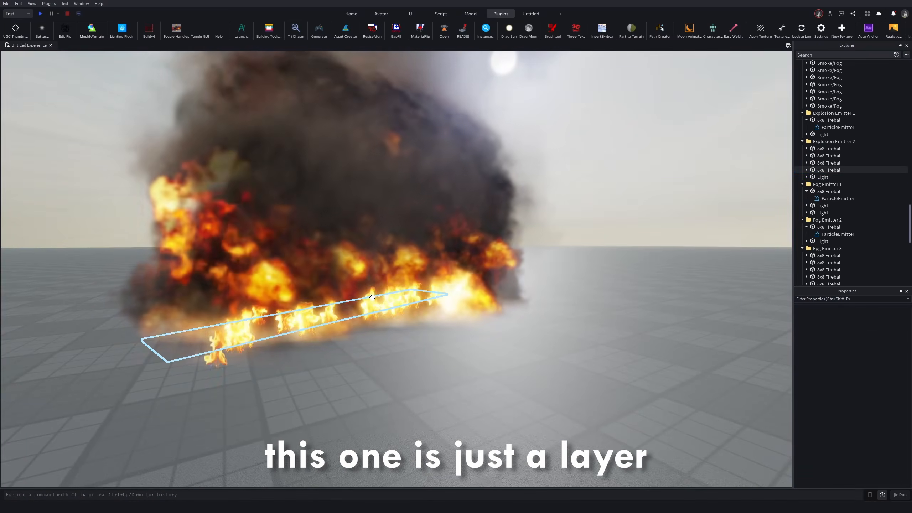
# Move Explosion Emitter 2's ground-level small-flame layer 13.2 studs along its X axis, out of the explosion.
pyautogui.click(372, 298)
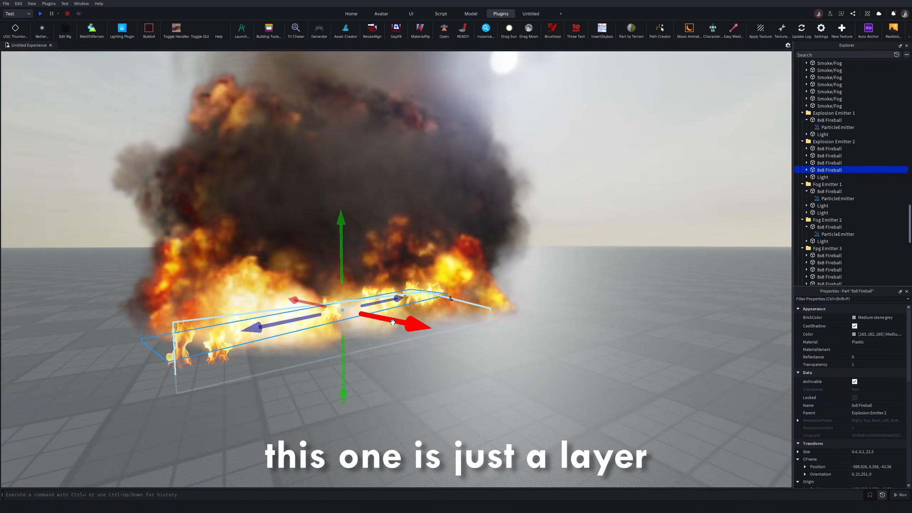
pyautogui.press('f')
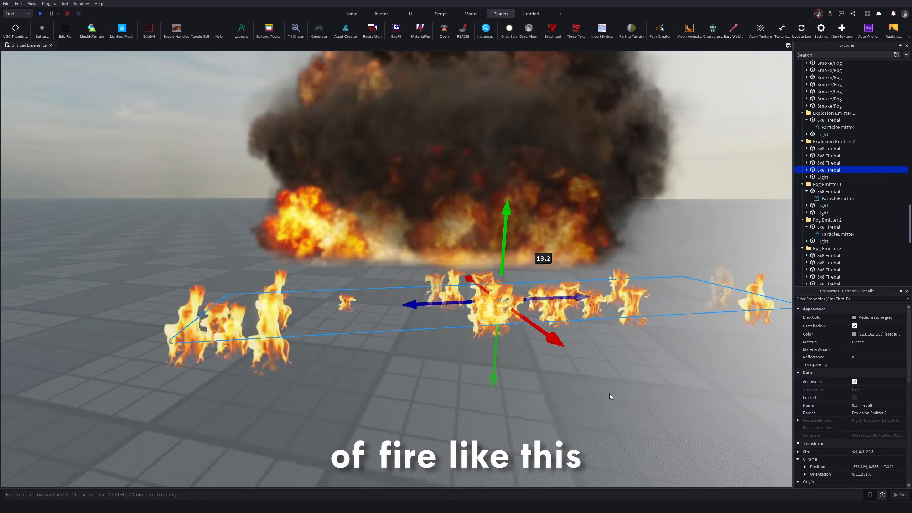
pyautogui.moveTo(609, 394); pyautogui.dragTo(337, 360, button='right')
pyautogui.scroll(5, 436, 325)
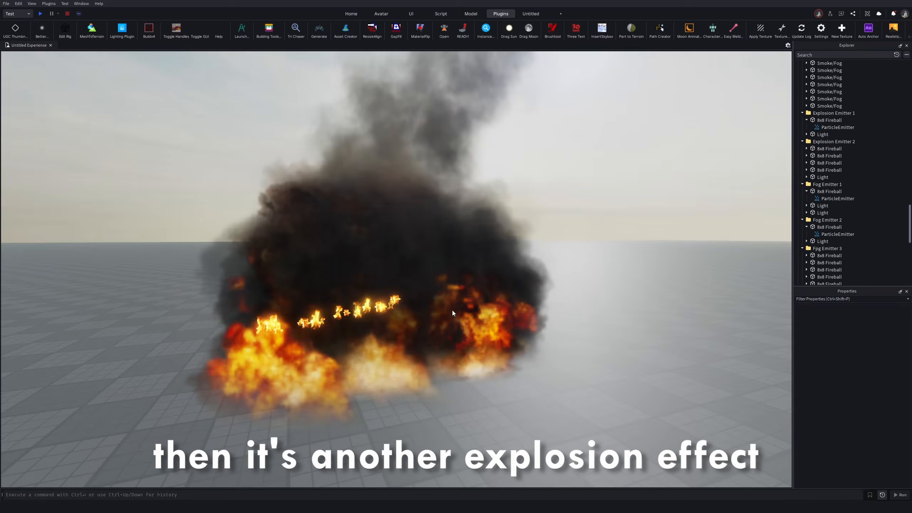
# Pull the third 8x8 Fireball of Explosion Emitter 2 out of the effect along its X axis.
pyautogui.click(361, 254)
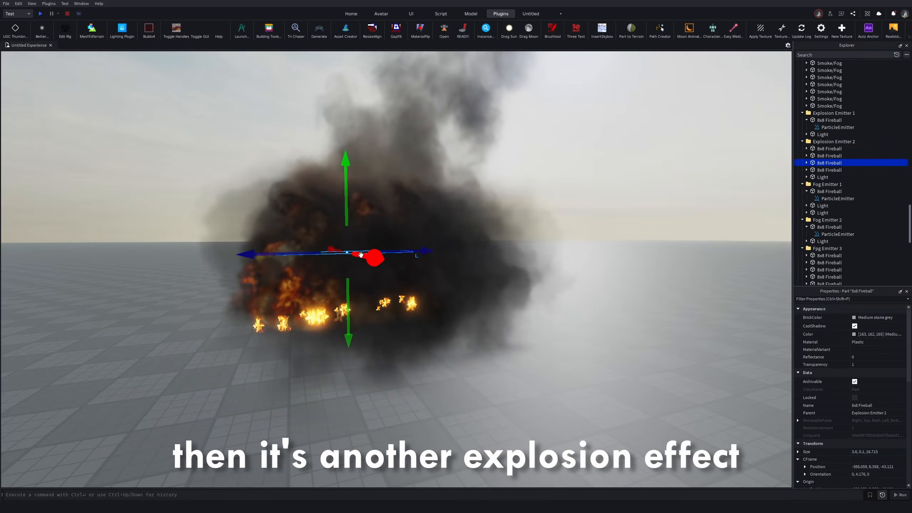
pyautogui.moveTo(373, 258); pyautogui.dragTo(623, 306)
pyautogui.press('a')
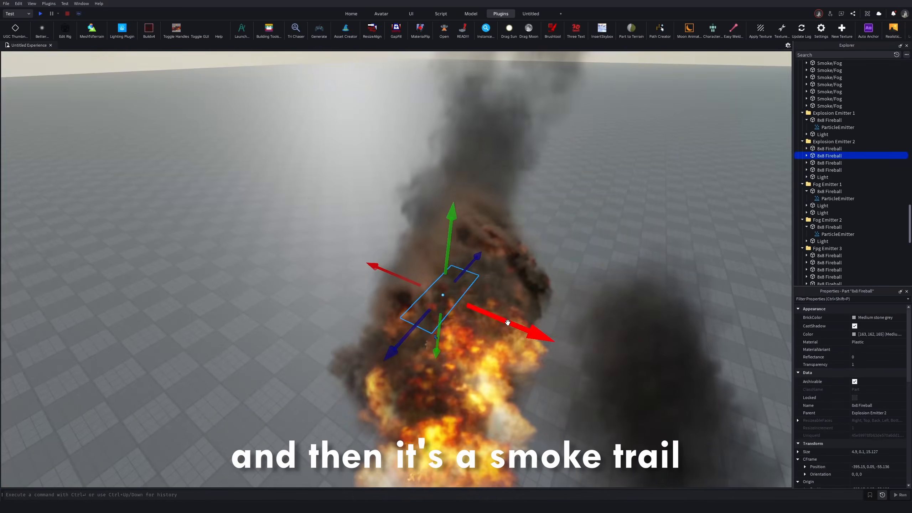
# Move Explosion Emitter 2's smoke-trail part away along its X axis, look up at how the smoke fades, and deselect the part.
pyautogui.moveTo(546, 332); pyautogui.dragTo(716, 373)
pyautogui.moveTo(716, 373); pyautogui.dragTo(715, 373, button='right')
pyautogui.press('d')
pyautogui.press('s')
pyautogui.press('w')
pyautogui.moveTo(552, 214); pyautogui.dragTo(554, 215, button='right')
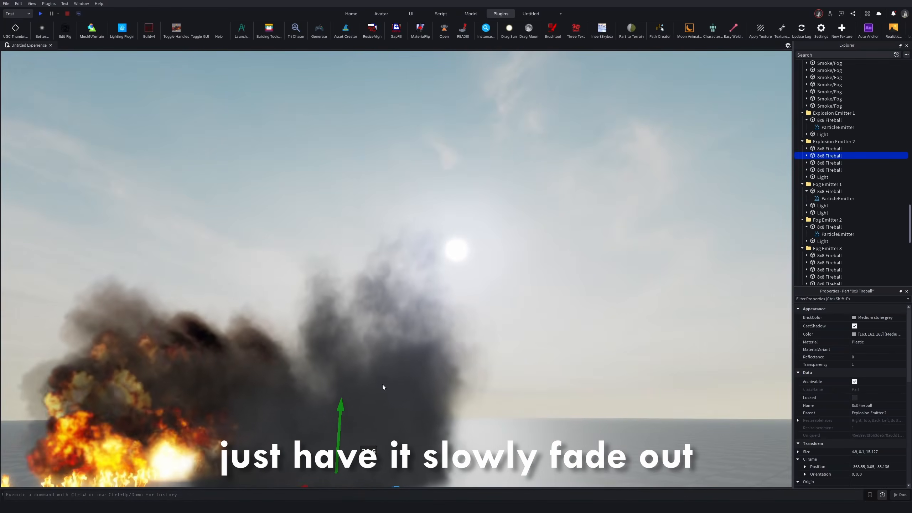
pyautogui.click(589, 276)
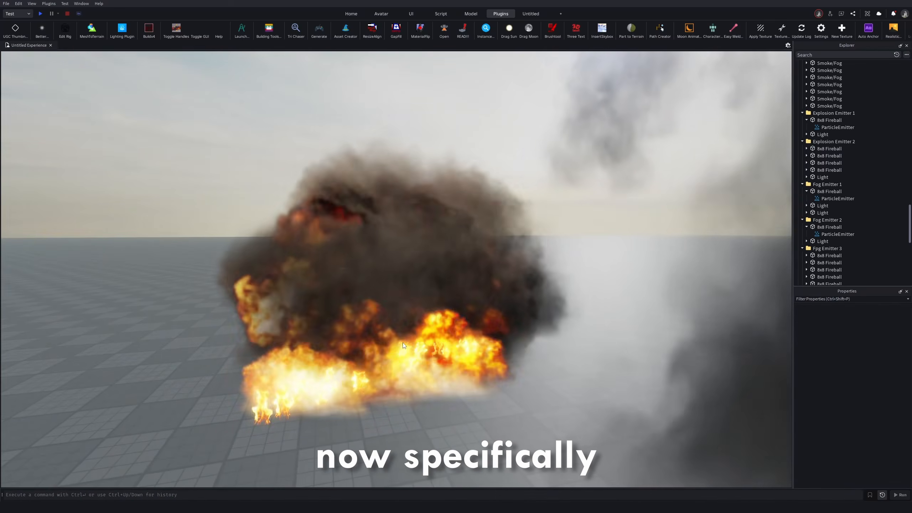
# Move the first 8x8 Fireball of Explosion Emitter 2 16 studs along its X axis to isolate its layer.
pyautogui.click(411, 303)
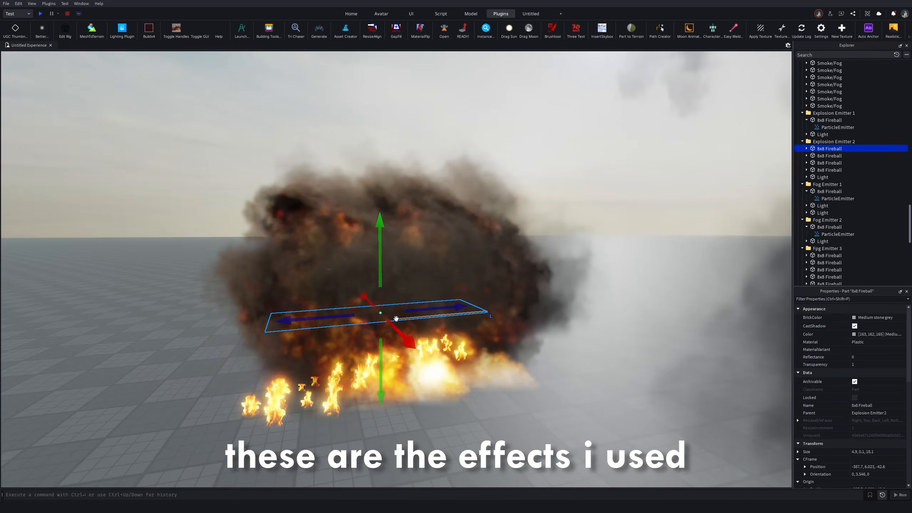
pyautogui.moveTo(404, 336); pyautogui.dragTo(528, 454)
pyautogui.press('a')
pyautogui.press('q')
pyautogui.moveTo(539, 383); pyautogui.dragTo(660, 289, button='right')
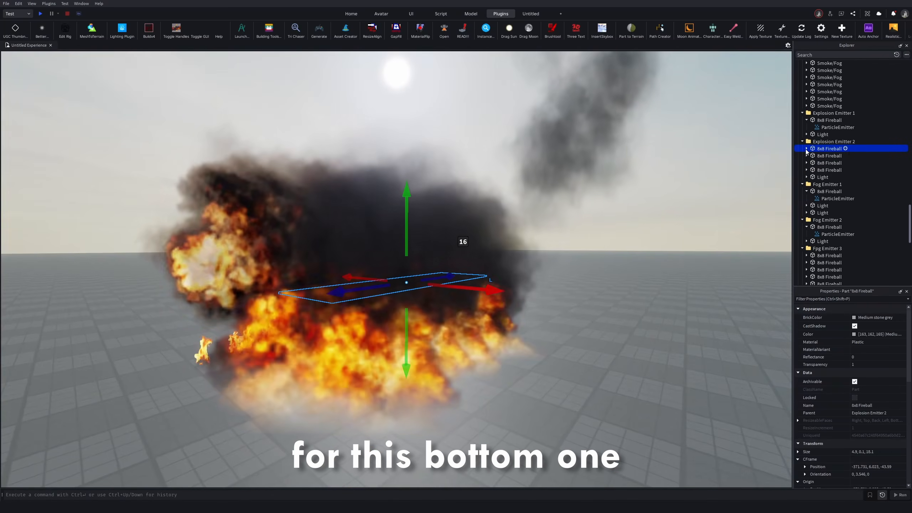
# Examine the Size and Transparency curves of the ParticleEmitter in Explosion Emitter 2's first 8x8 Fireball, including their start and end keypoints.
pyautogui.click(807, 148)
pyautogui.click(837, 156)
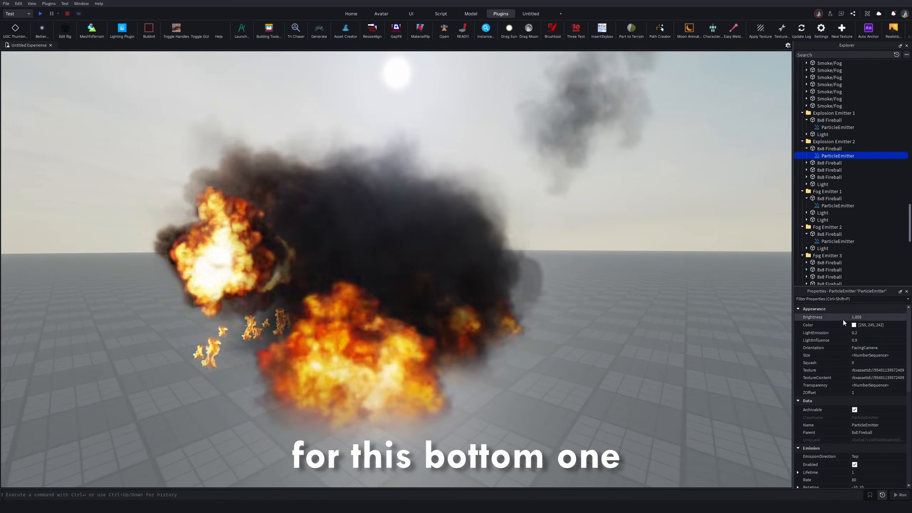
pyautogui.click(870, 355)
pyautogui.click(903, 355)
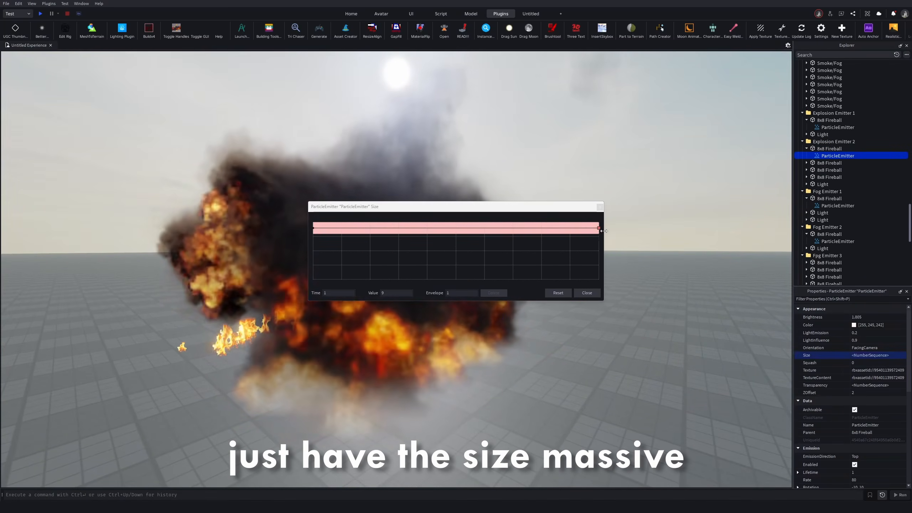
pyautogui.click(313, 227)
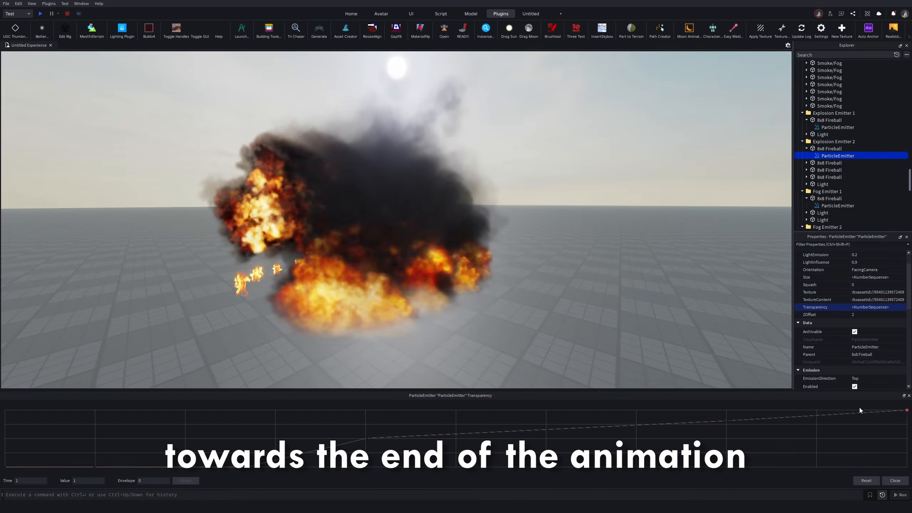
pyautogui.click(906, 482)
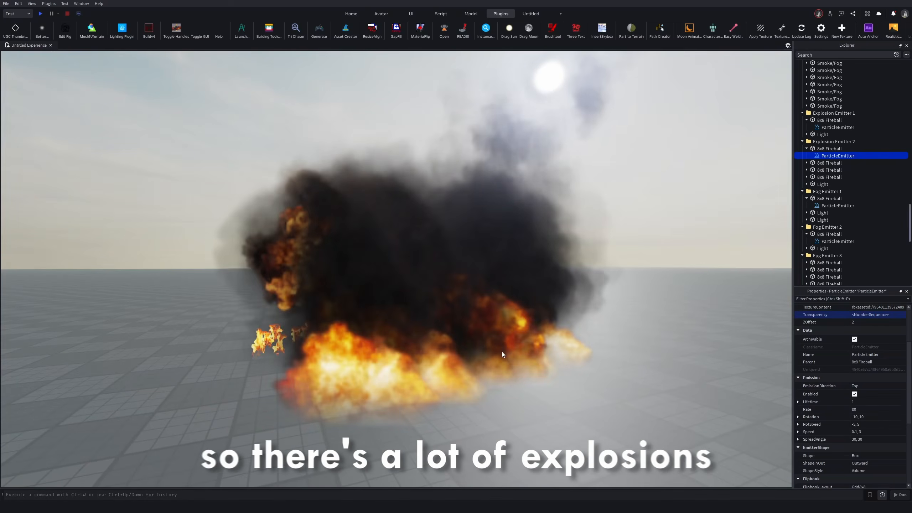
pyautogui.moveTo(478, 351); pyautogui.dragTo(478, 350, button='right')
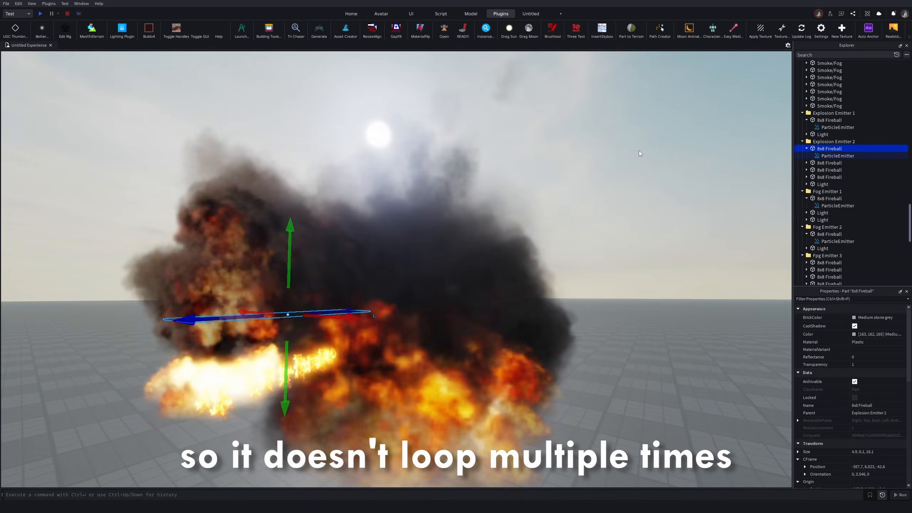
pyautogui.moveTo(639, 151); pyautogui.dragTo(641, 151, button='right')
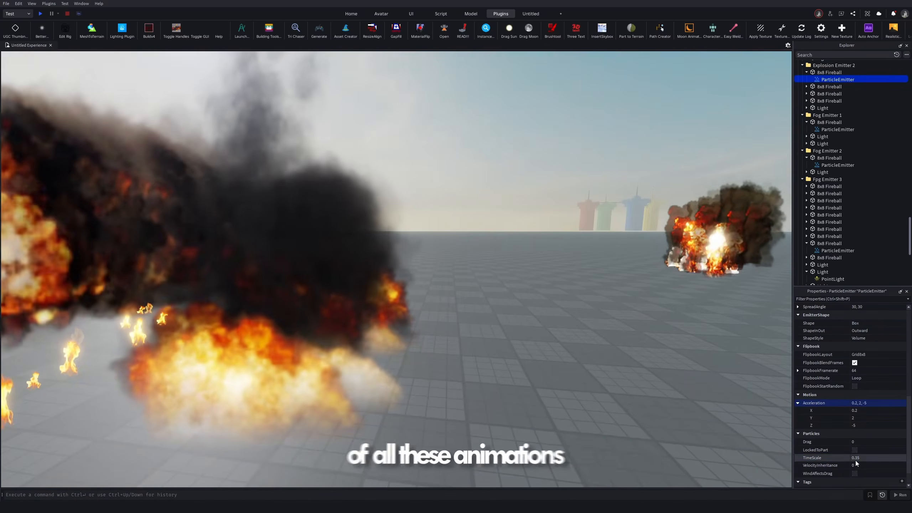
# Set the TimeScale of the ParticleEmitter in Explosion Emitter 2's first 8x8 Fireball to 1 and deselect it.
pyautogui.click(857, 458)
pyautogui.write('1')
pyautogui.press('Return')
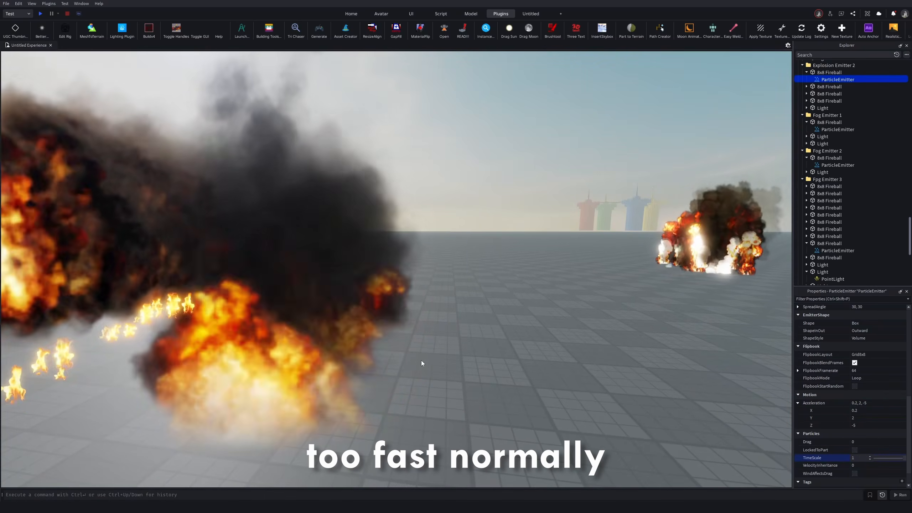
pyautogui.click(483, 367)
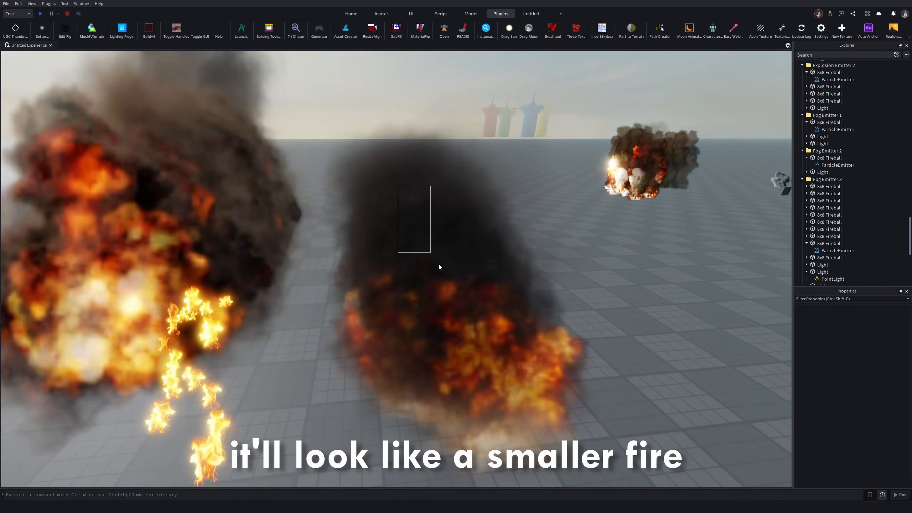
# Check the Transparency curve of the ParticleEmitter in Explosion Emitter 2's third 8x8 Fireball and close the curve editor.
pyautogui.click(438, 262)
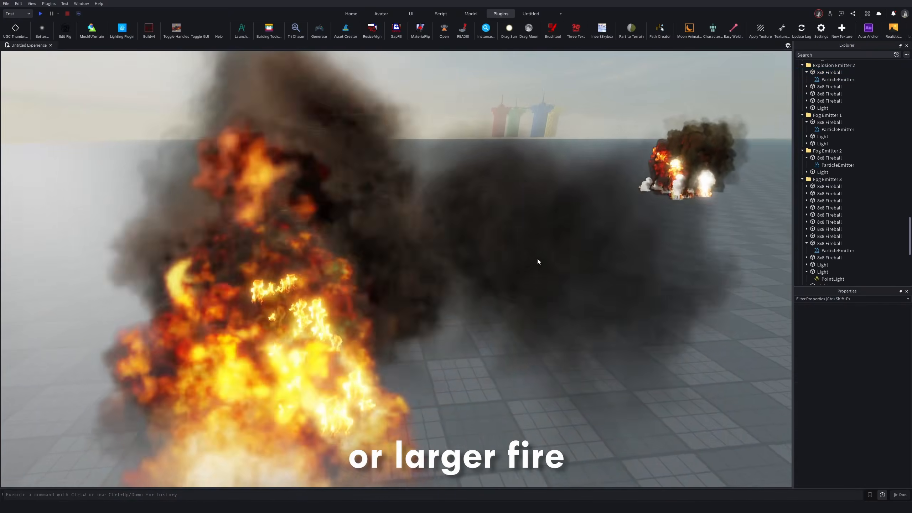
pyautogui.moveTo(449, 377); pyautogui.dragTo(607, 409)
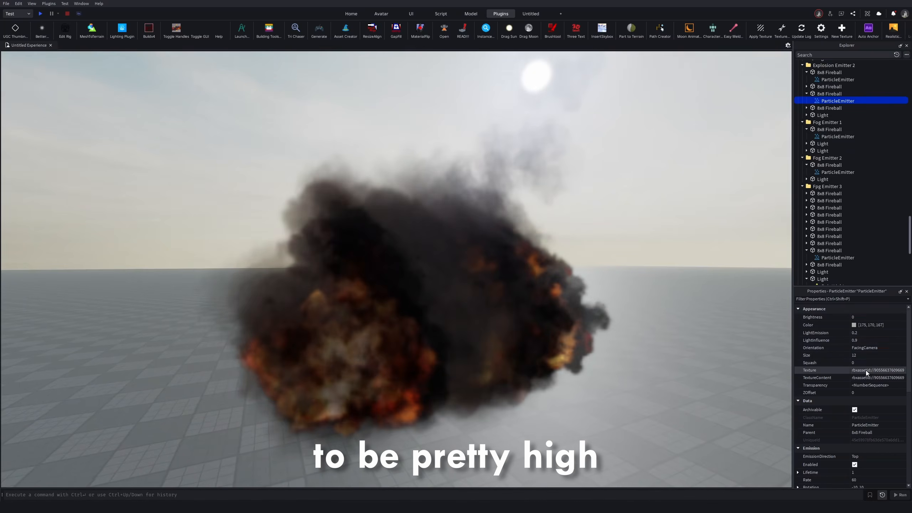
pyautogui.click(873, 385)
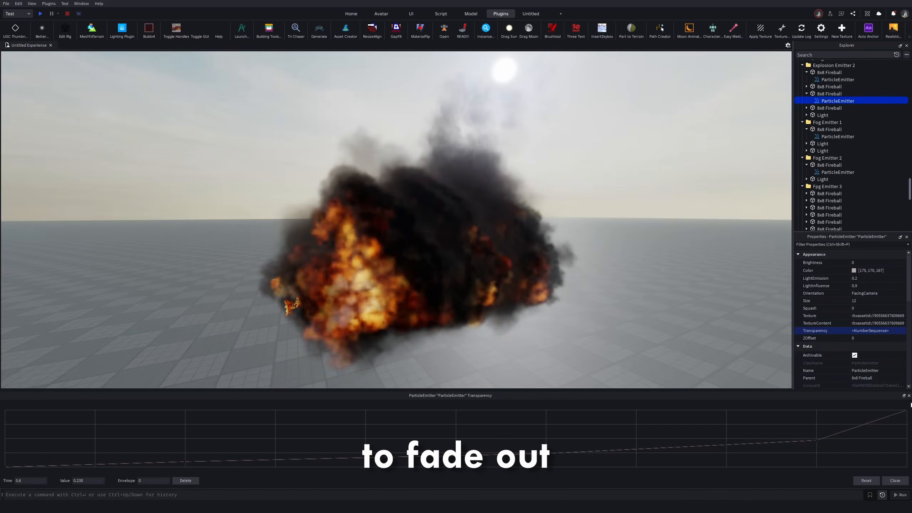
pyautogui.click(909, 396)
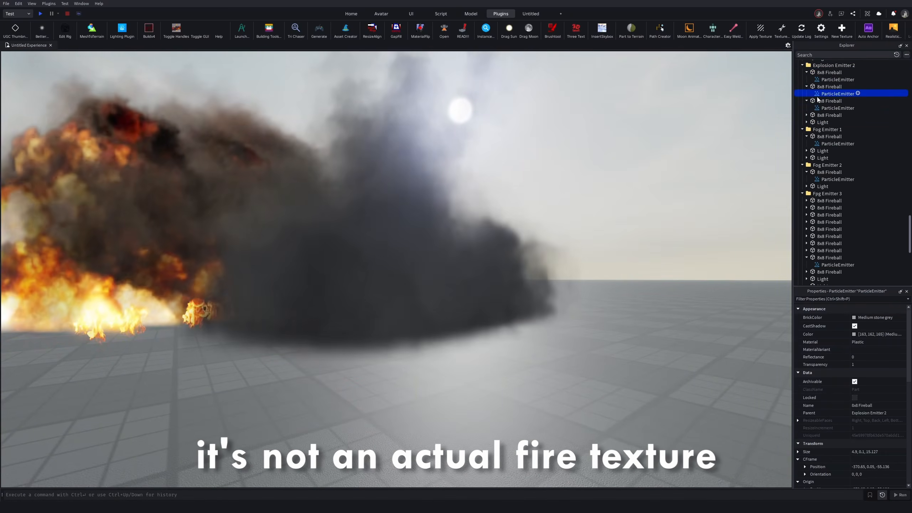
# Examine the Size and Transparency curves and the flipbook and motion properties of the smoke ParticleEmitter in Explosion Emitter 2's second 8x8 Fireball.
pyautogui.scroll(5, 423, 283)
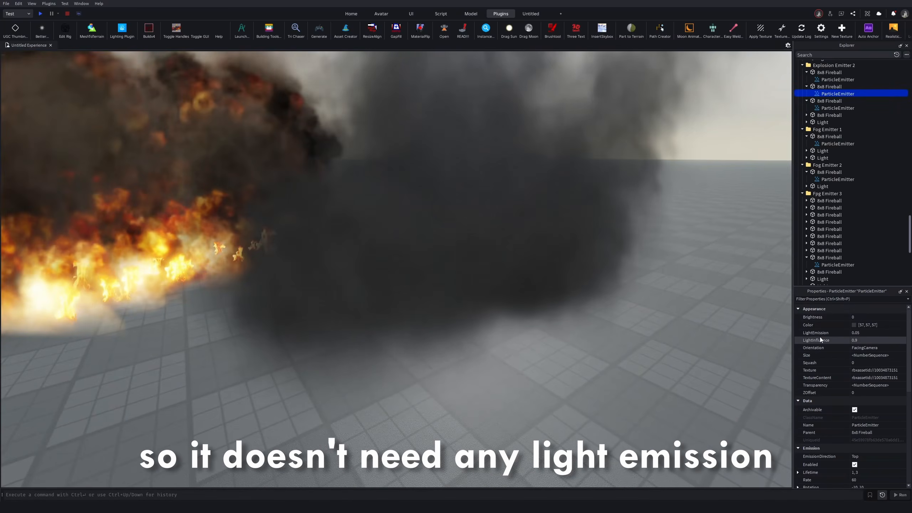
pyautogui.click(901, 355)
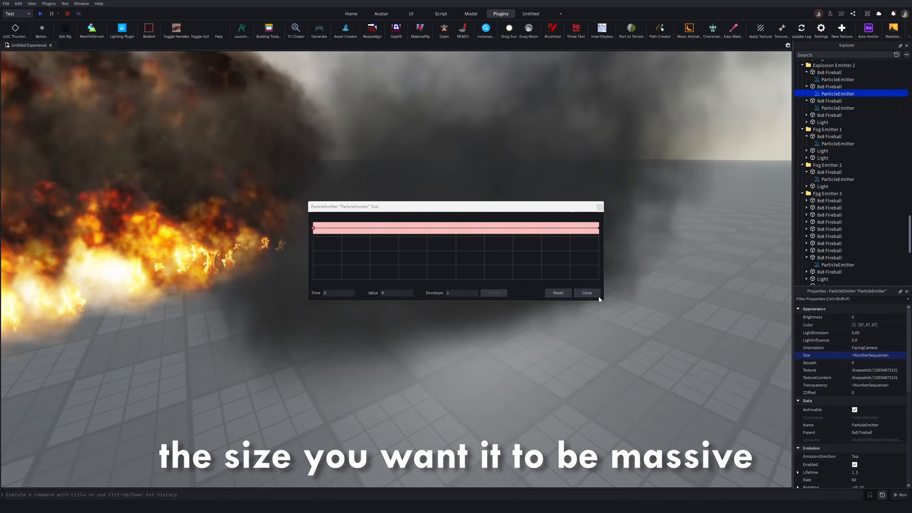
pyautogui.click(589, 293)
pyautogui.click(885, 385)
pyautogui.click(901, 385)
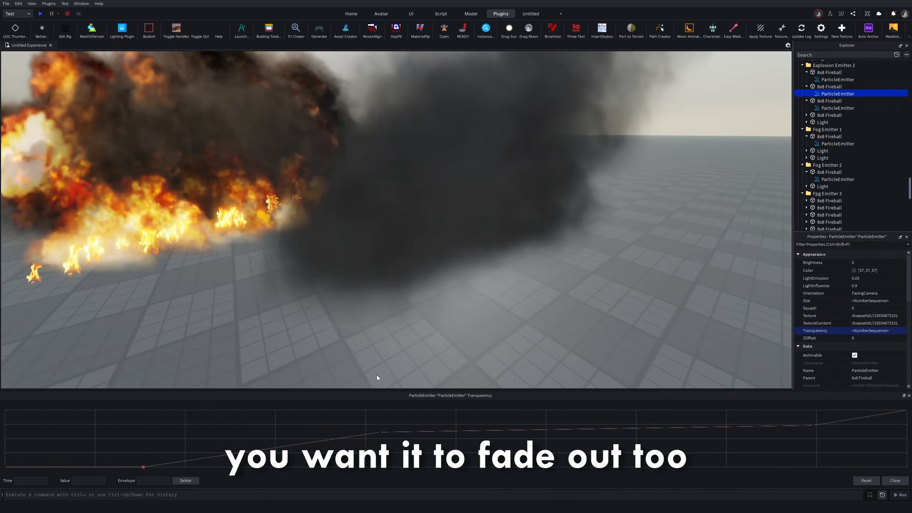
pyautogui.click(380, 432)
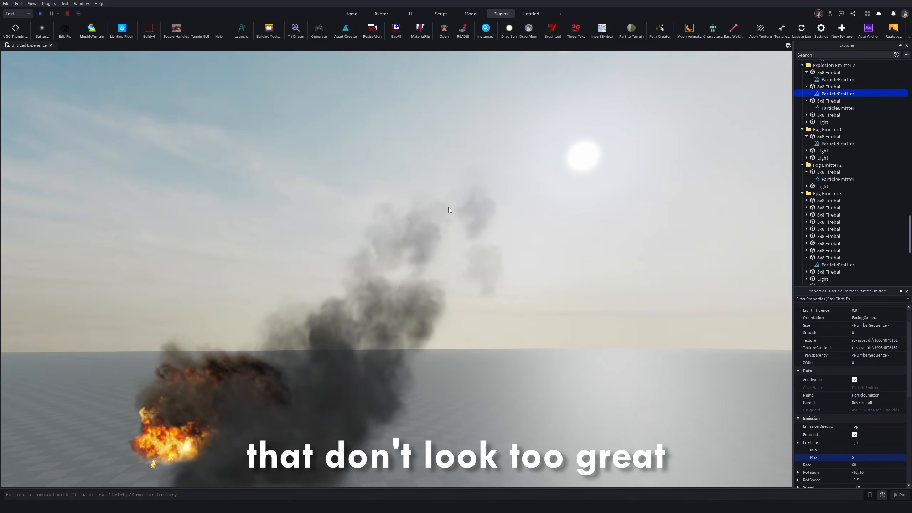
pyautogui.scroll(-3, 835, 391)
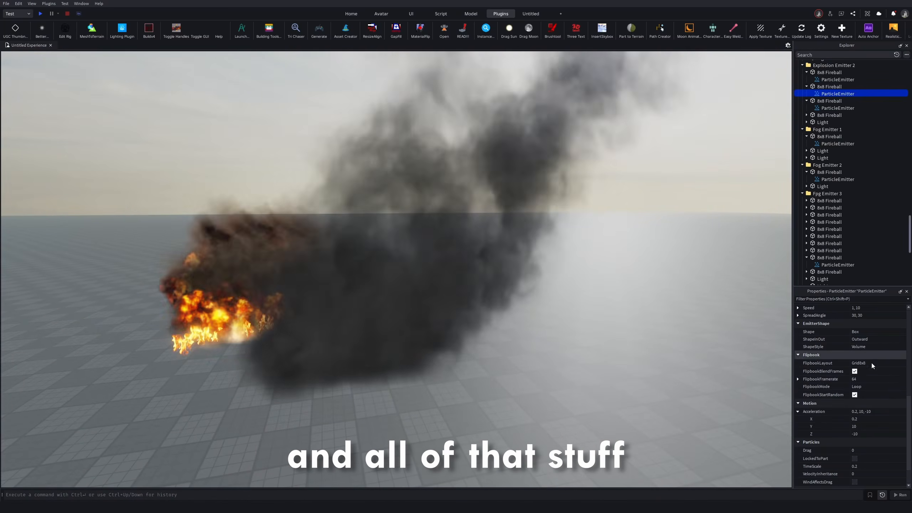
pyautogui.scroll(-5, 874, 377)
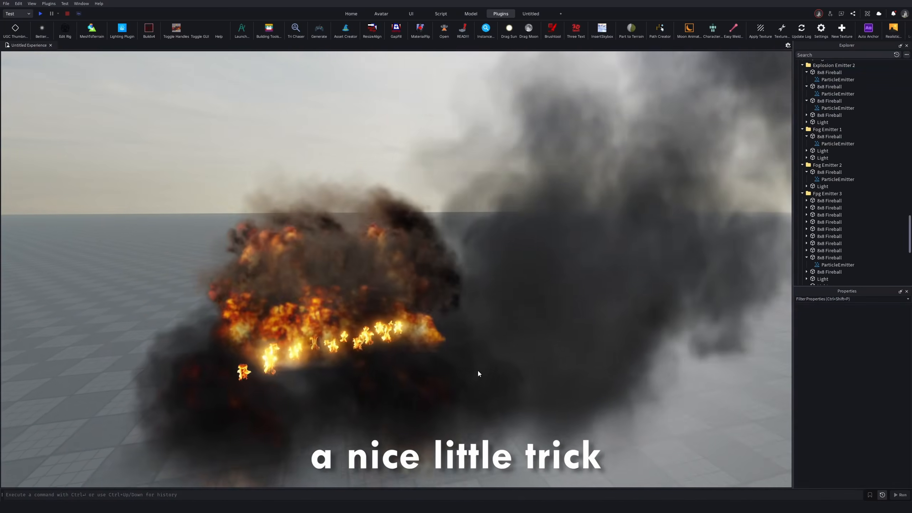
# Pull Explosion Emitter 2's Light part away from the fire, inspect its SurfaceLights, and put the part back beneath the flames.
pyautogui.click(478, 372)
pyautogui.scroll(-3, 479, 373)
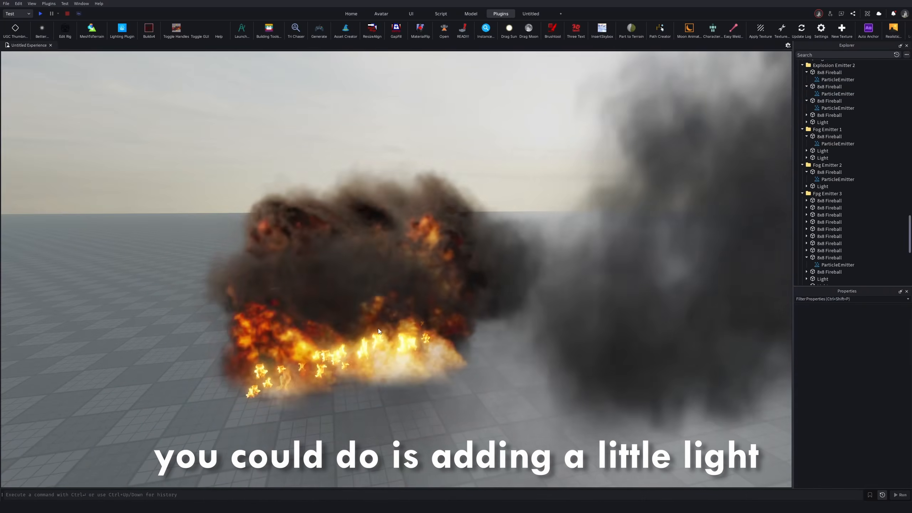
pyautogui.click(366, 374)
pyautogui.scroll(3, 400, 376)
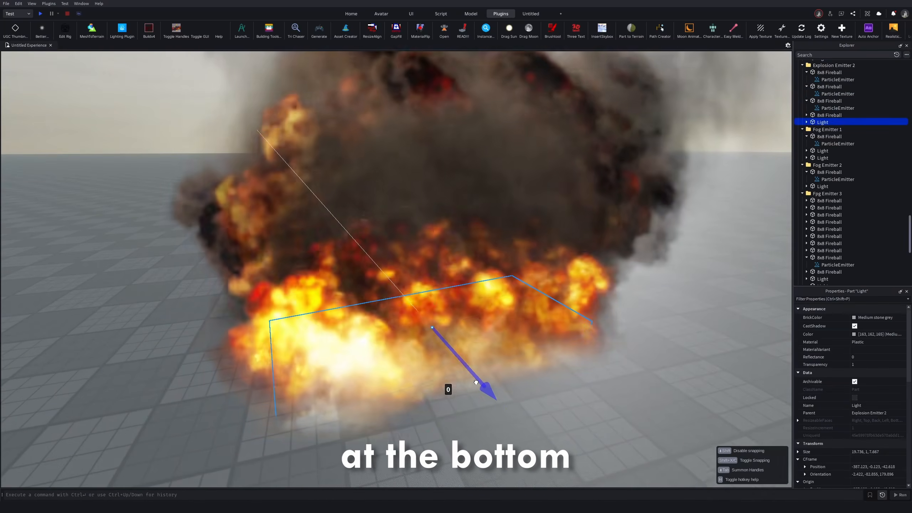
pyautogui.scroll(-5, 395, 251)
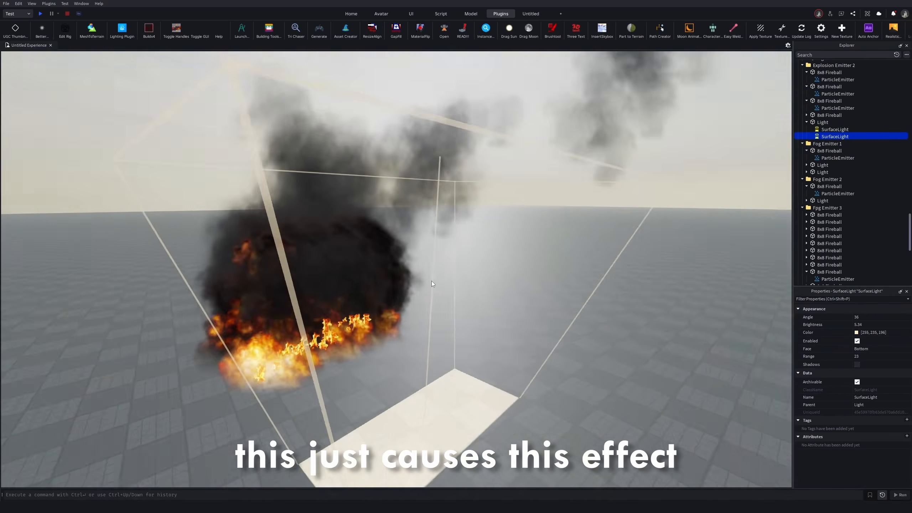
pyautogui.scroll(-3, 431, 281)
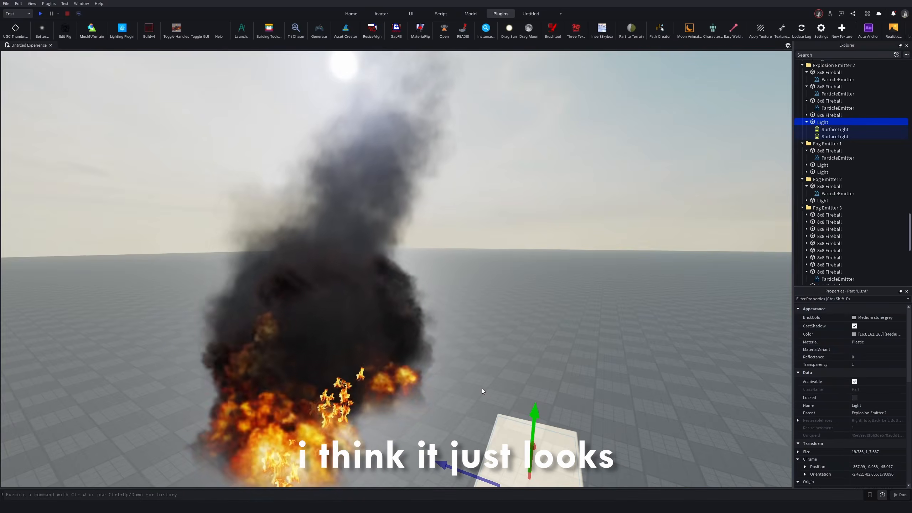
pyautogui.moveTo(482, 388); pyautogui.dragTo(336, 349)
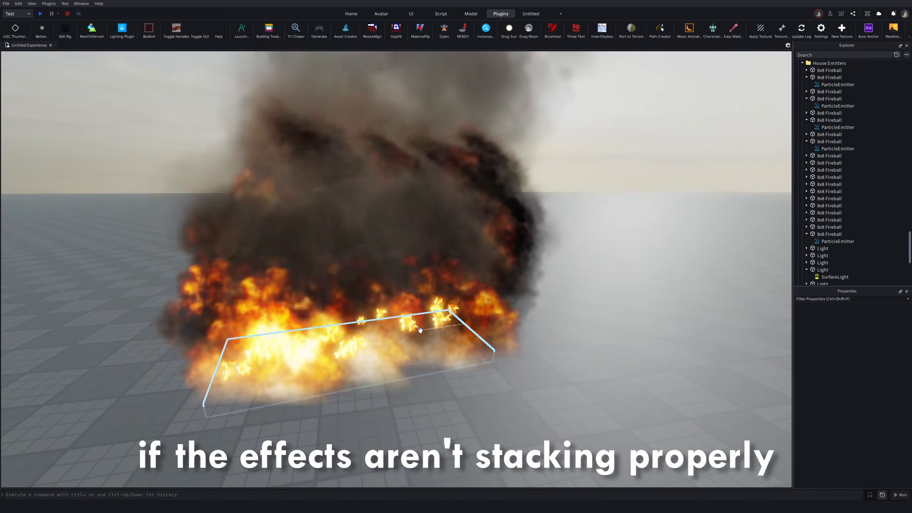
# Set the ZOffset of the ParticleEmitter in Explosion Emitter 2's fourth 8x8 Fireball to 10 and deselect it.
pyautogui.click(420, 330)
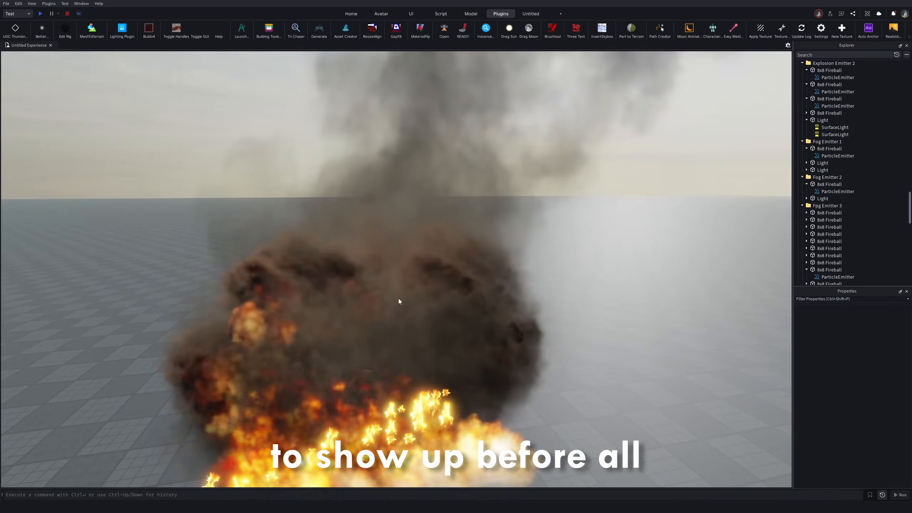
pyautogui.click(395, 327)
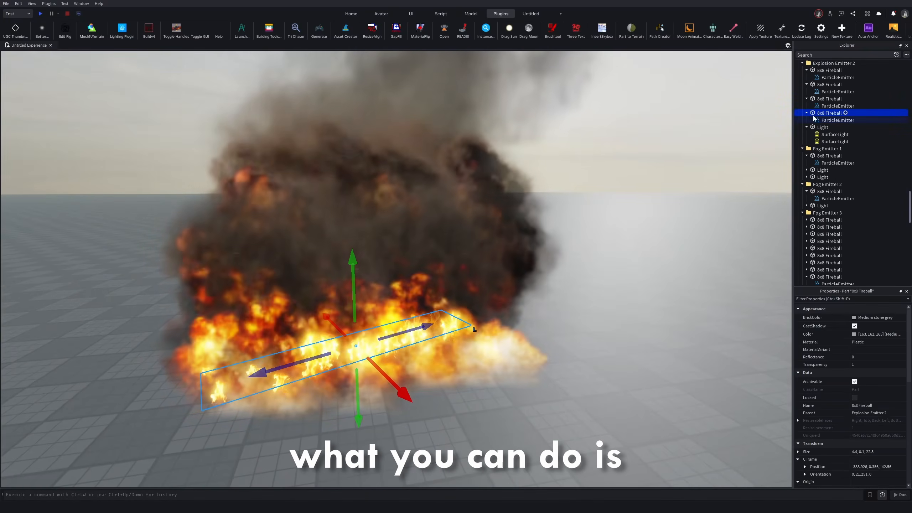
pyautogui.click(806, 113)
pyautogui.click(838, 120)
pyautogui.click(865, 385)
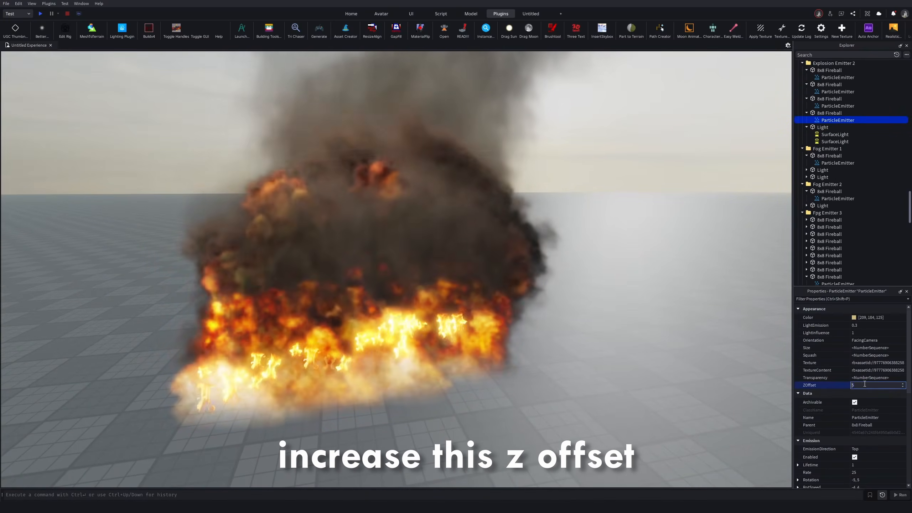
pyautogui.write('10')
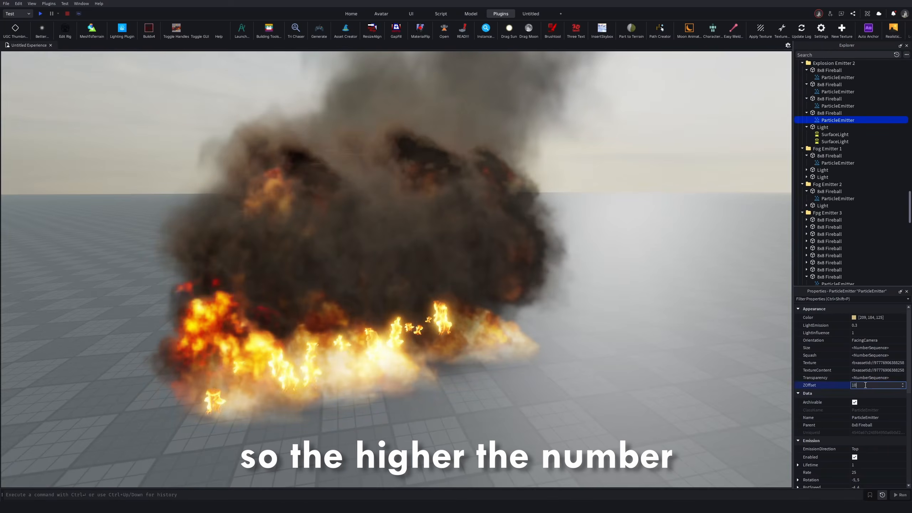
pyautogui.click(746, 341)
# Move the smoke part over the explosion and set the ZOffset of its ParticleEmitter to 10.
pyautogui.moveTo(340, 86); pyautogui.dragTo(438, 226)
pyautogui.click(835, 92)
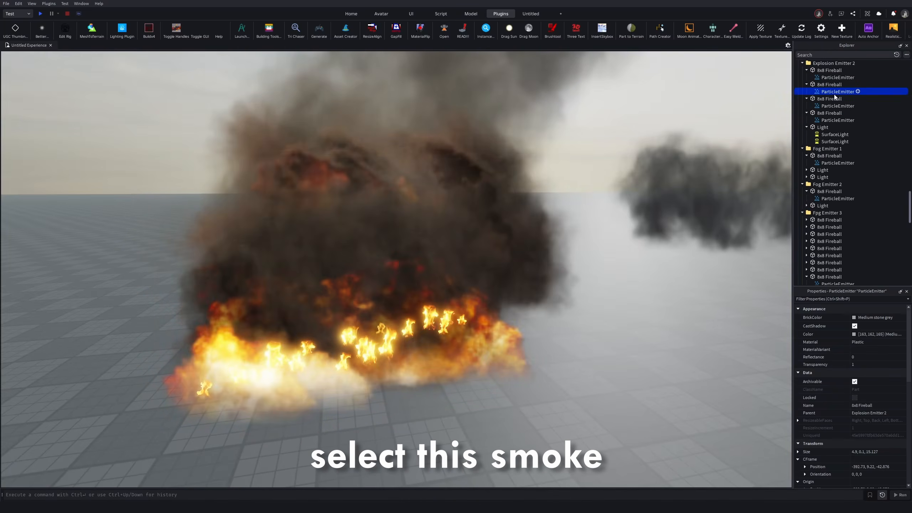
pyautogui.click(861, 393)
pyautogui.write('10')
pyautogui.press('Return')
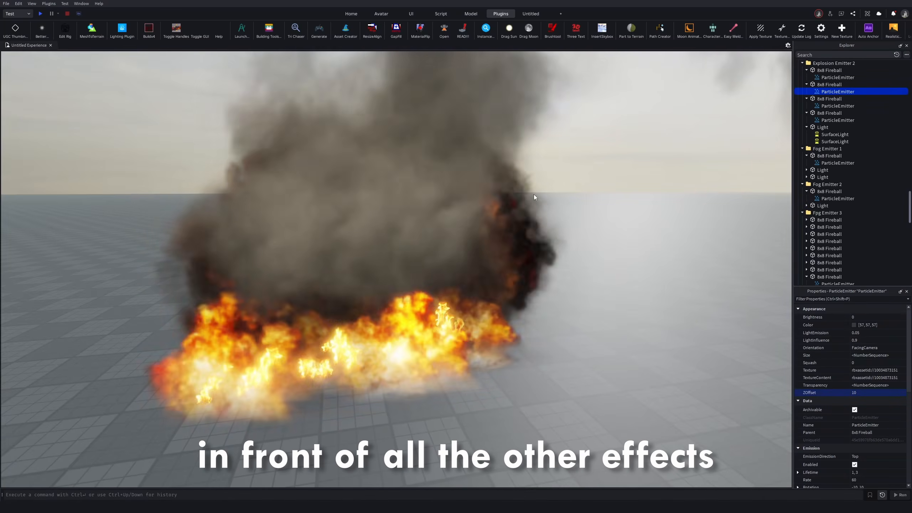
# Set the smoke ParticleEmitter's ZOffset to 0 and deselect it.
pyautogui.click(860, 392)
pyautogui.write('0')
pyautogui.press('Return')
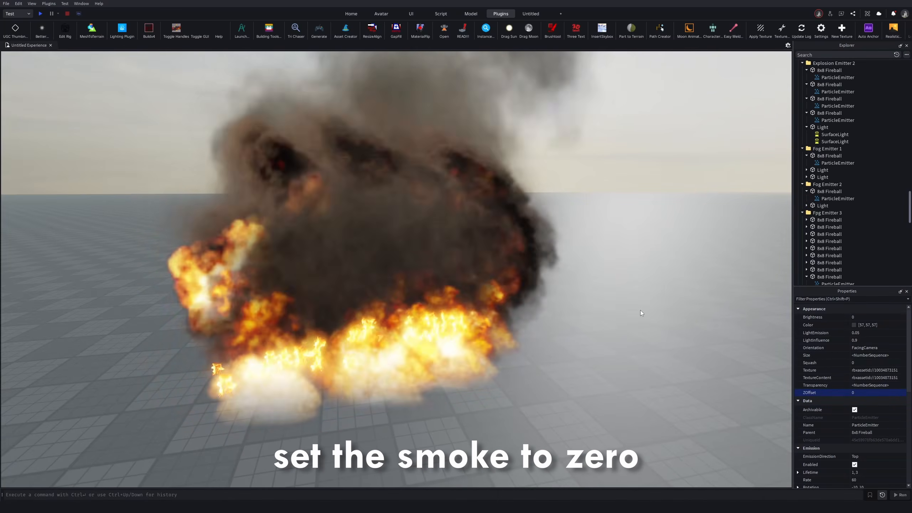
pyautogui.click(640, 310)
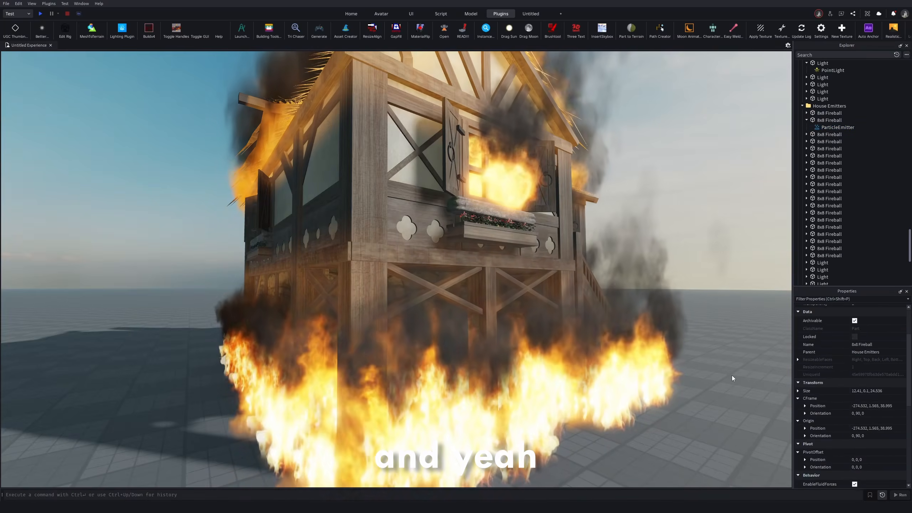
# Pull the window's 8x8 Fireball about 8.4 studs out of the burning house and inspect its ParticleEmitter.
pyautogui.click(733, 375)
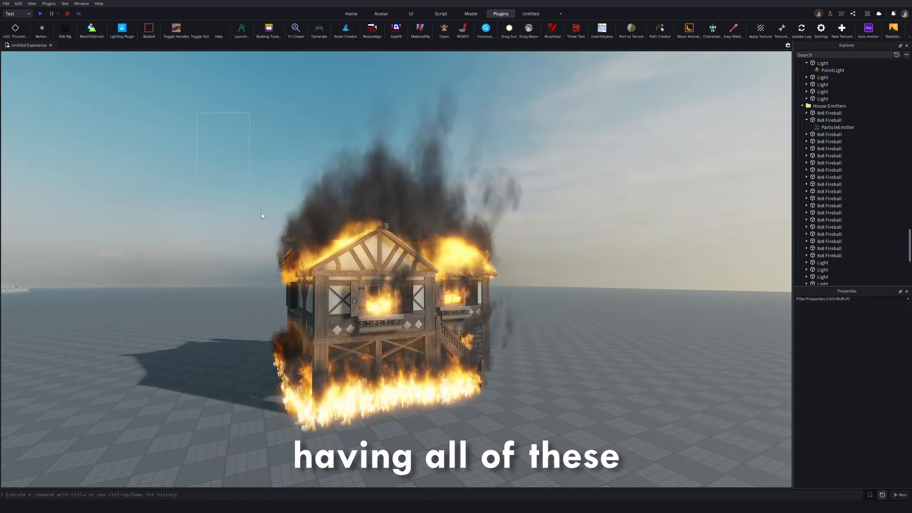
pyautogui.hotkey('ctrl', 'a')
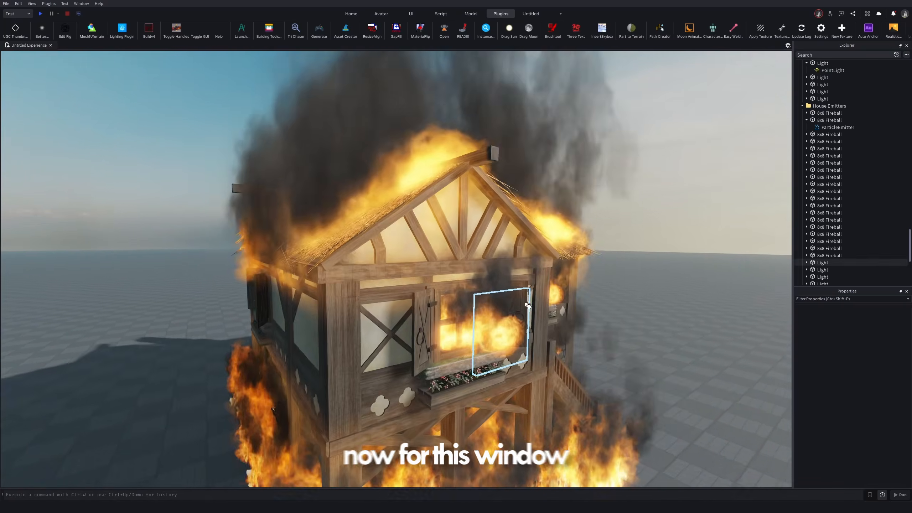
pyautogui.click(489, 330)
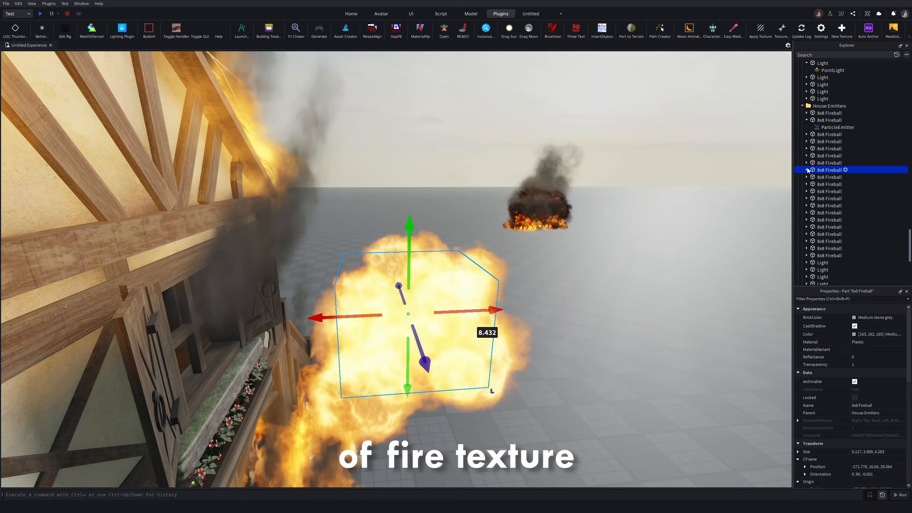
pyautogui.click(807, 170)
pyautogui.click(838, 177)
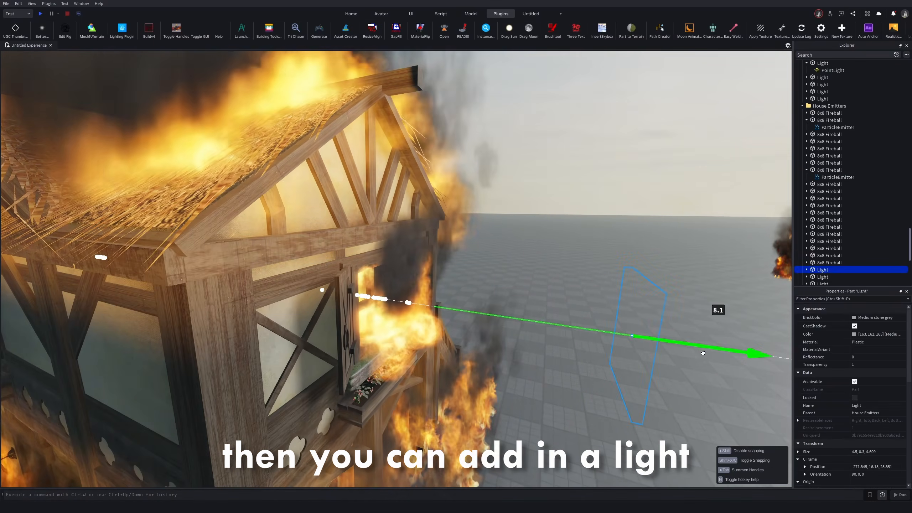
# Return the window's Light part to the house, and pull the ground fire's Light away and back to compare its glow.
pyautogui.moveTo(703, 353); pyautogui.dragTo(531, 331)
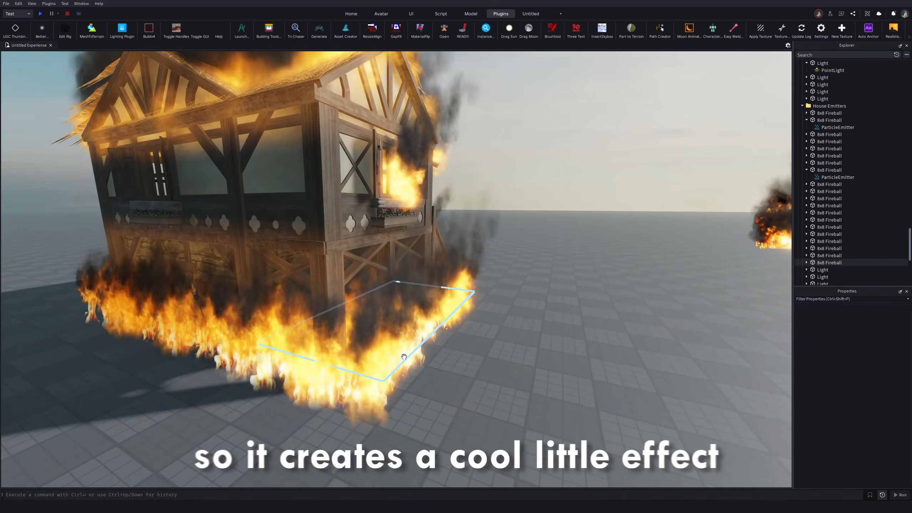
pyautogui.moveTo(408, 356); pyautogui.dragTo(578, 357)
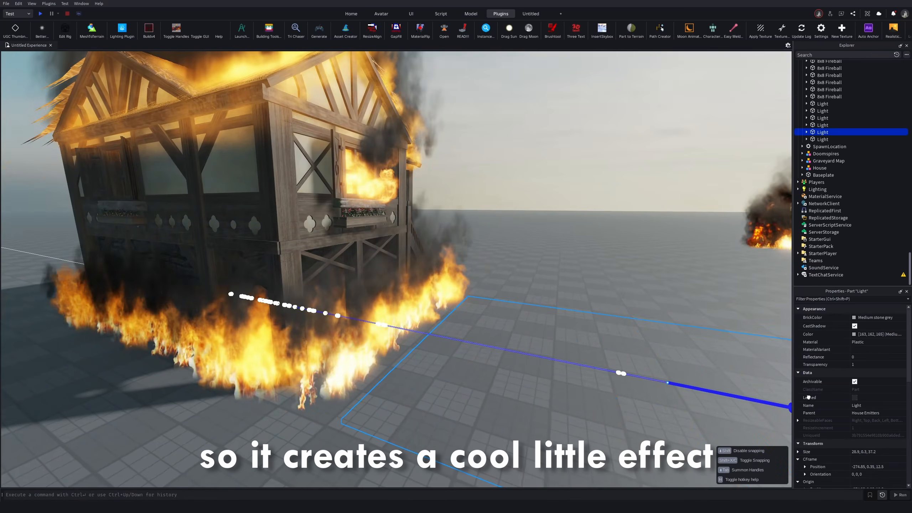
pyautogui.moveTo(357, 327); pyautogui.dragTo(363, 323)
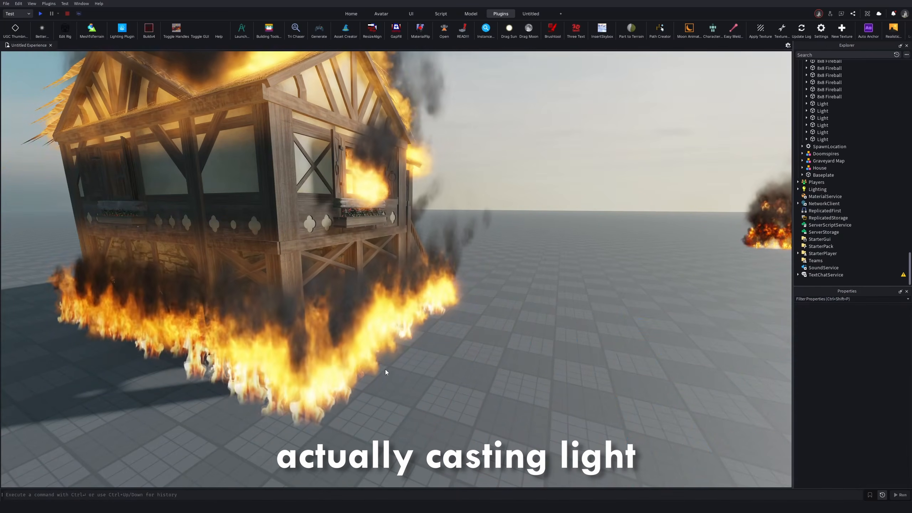